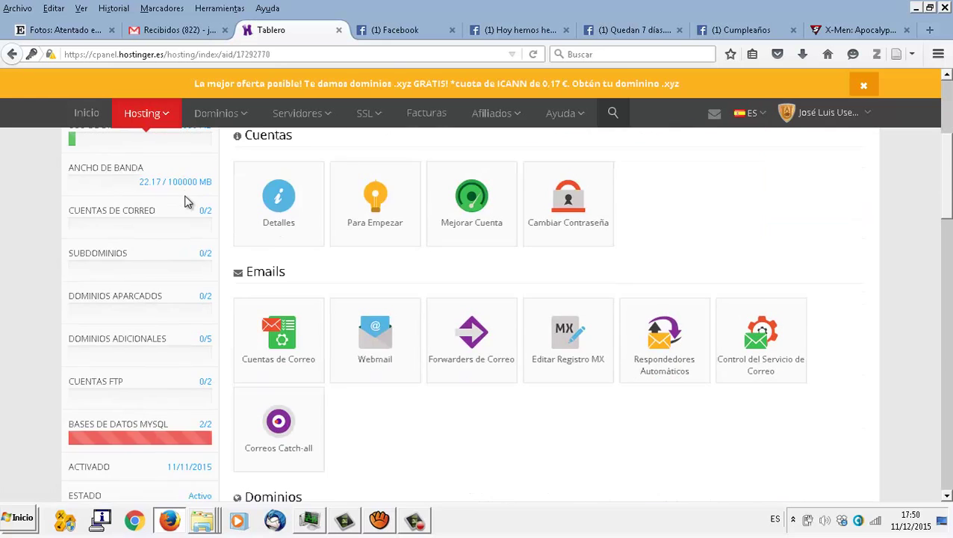
Open Instalador Automático and scroll its application catalogue to locate WordPress 4.0.1.
scroll(188, 198, "up", 3)
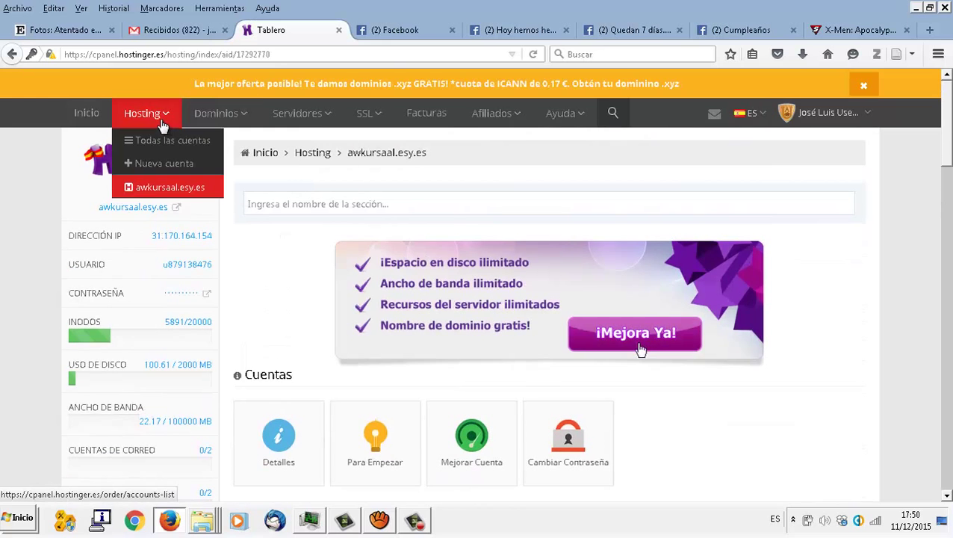
scroll(42, 236, "down", 4)
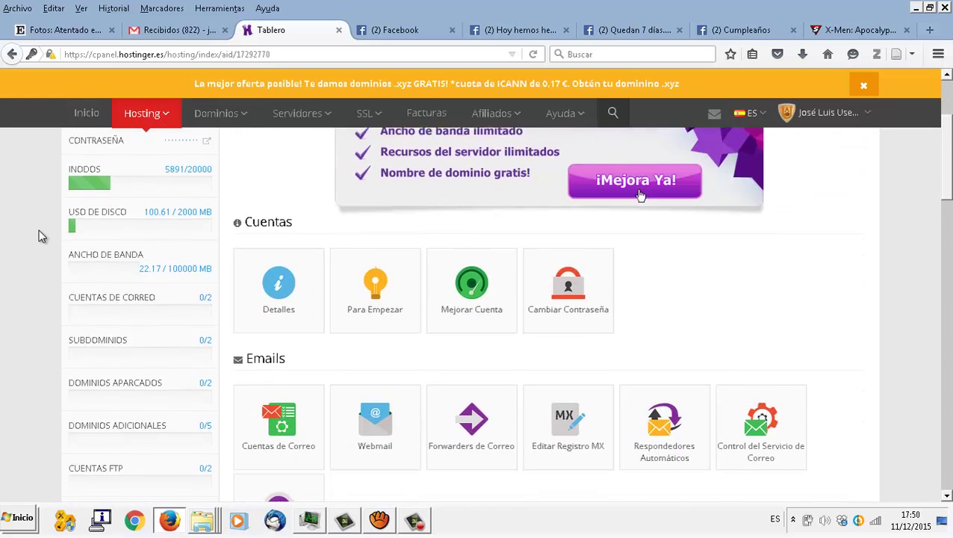
scroll(41, 237, "up", 5)
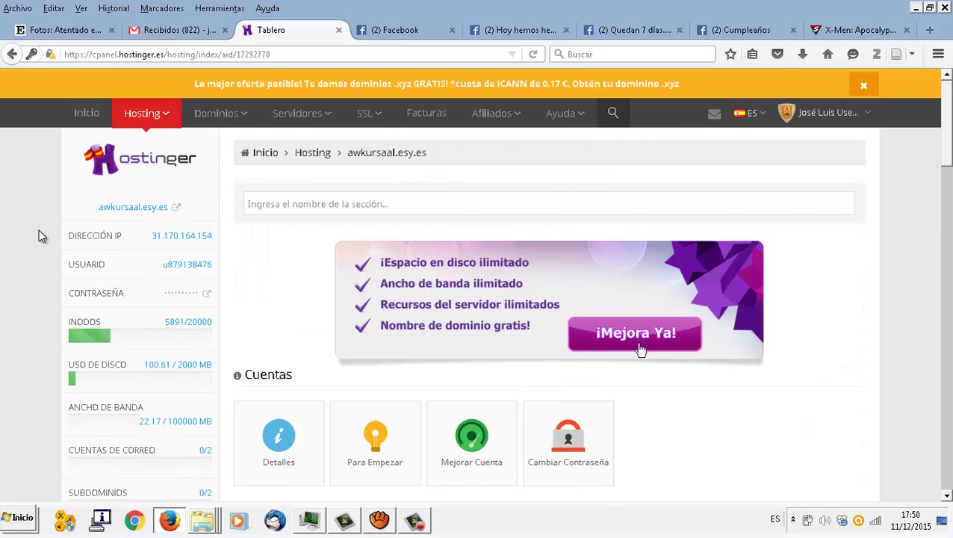
scroll(41, 236, "down", 6)
scroll(41, 236, "down", 8)
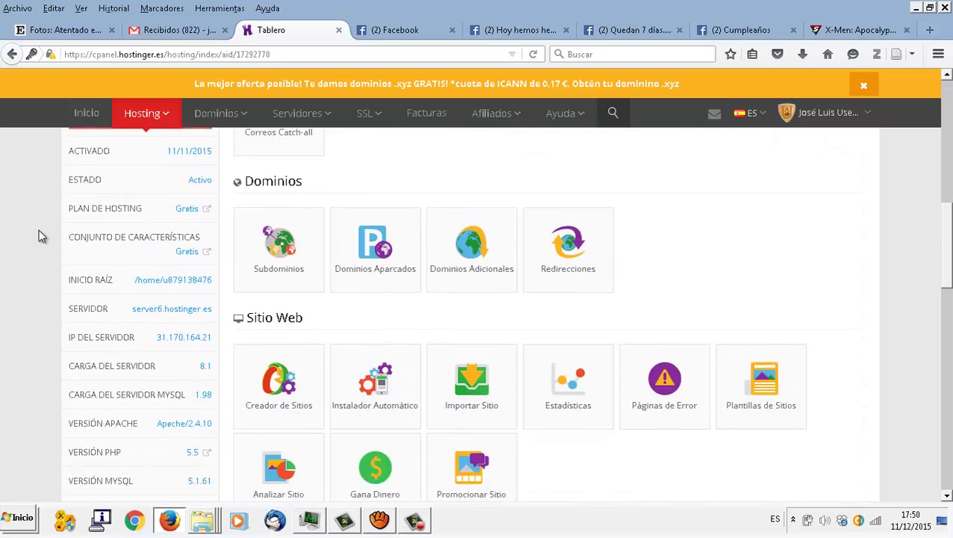
scroll(41, 236, "down", 5)
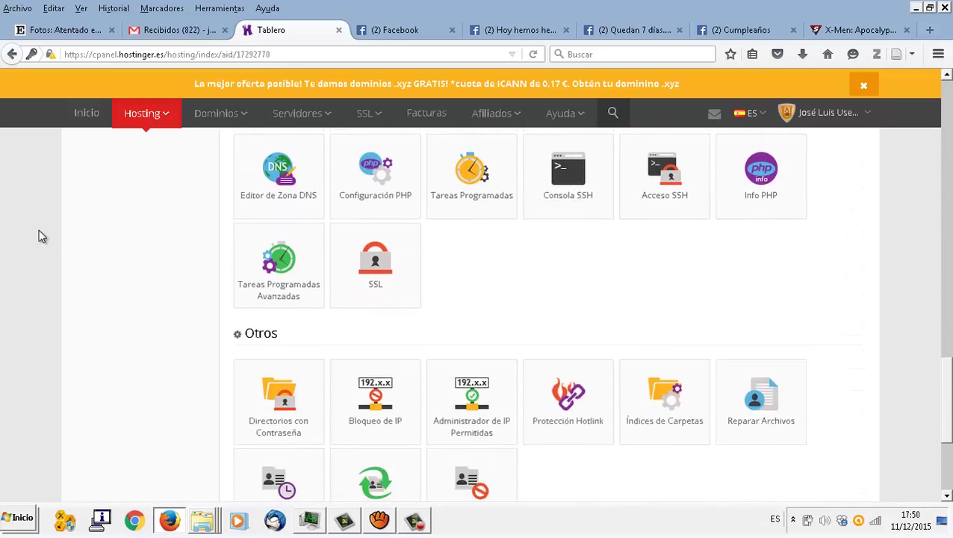
scroll(41, 236, "up", 12)
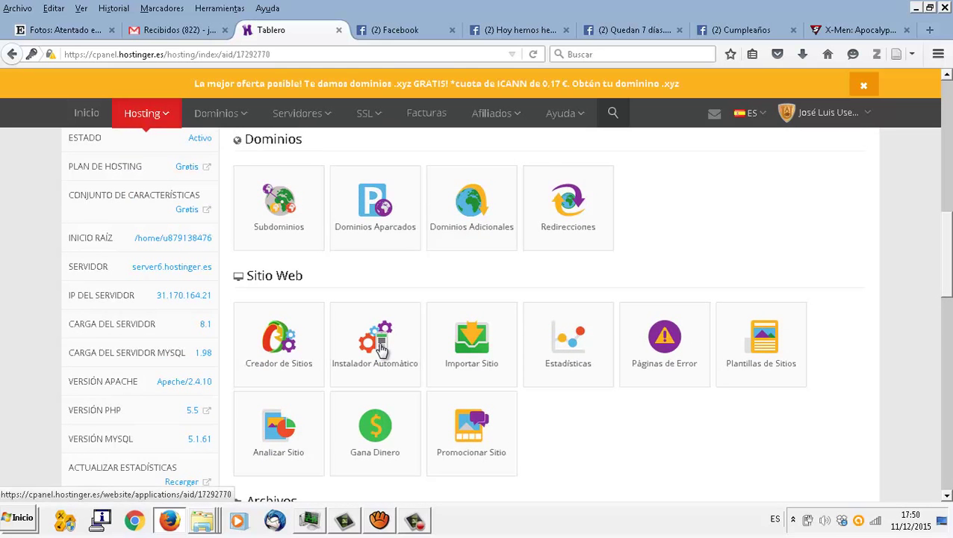
left_click(381, 348)
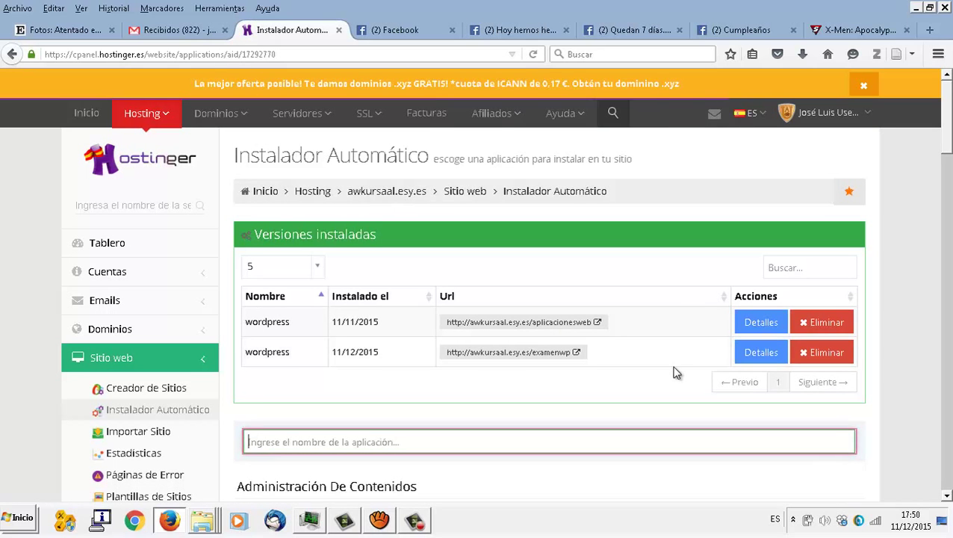
scroll(673, 371, "down", 5)
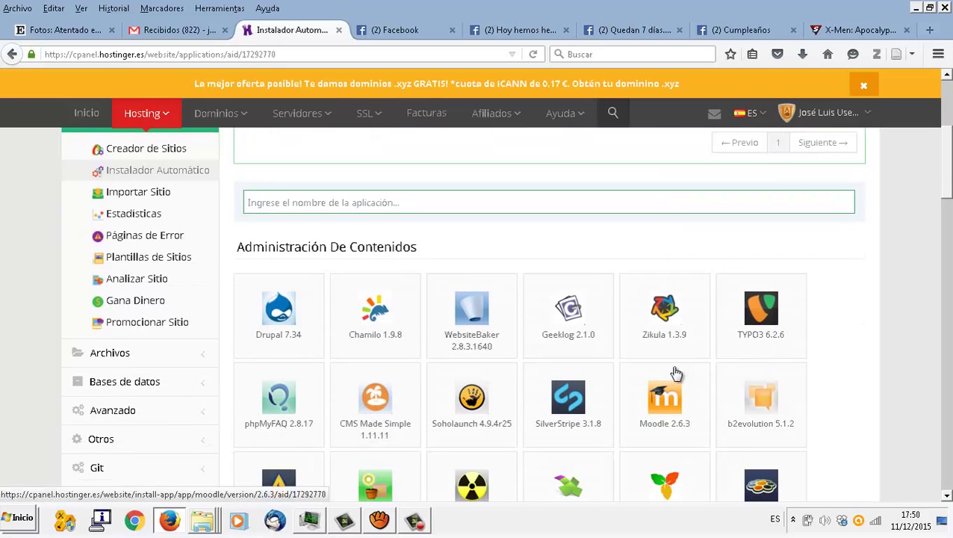
scroll(675, 372, "up", 3)
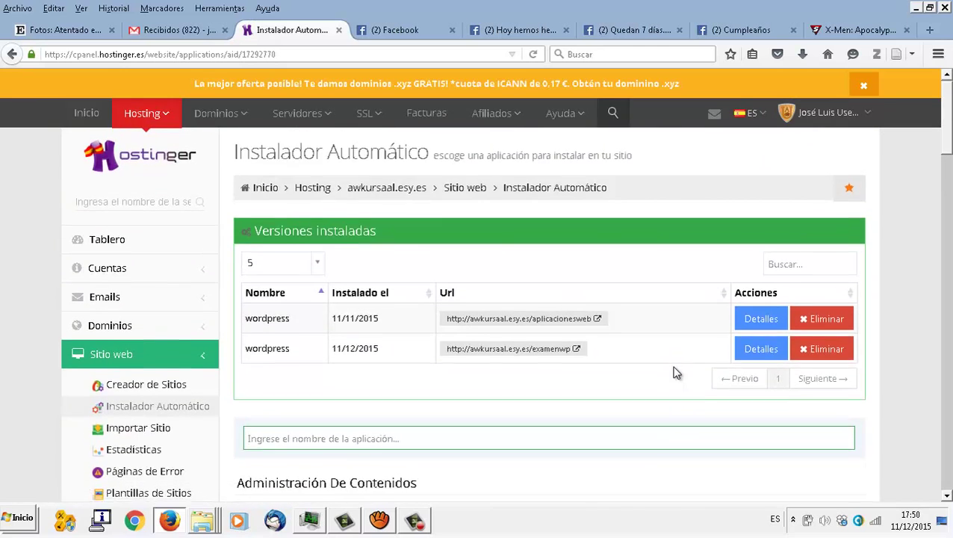
scroll(676, 371, "down", 2)
scroll(675, 371, "down", 10)
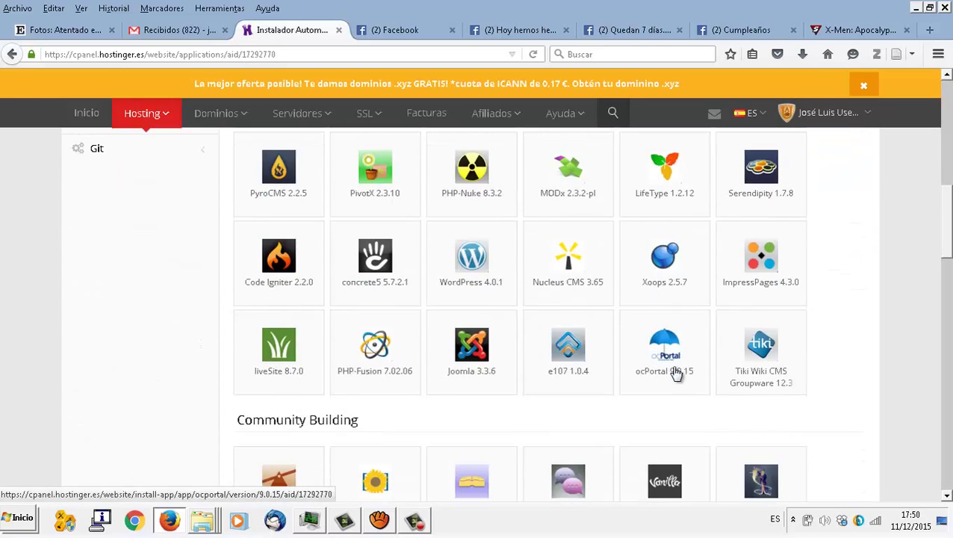
scroll(675, 372, "up", 3)
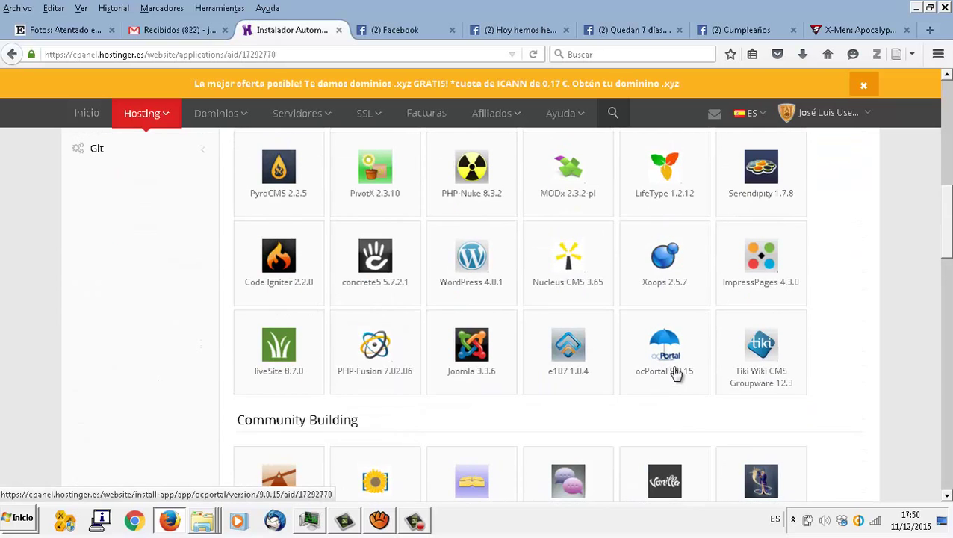
Choose WordPress 4.0.1 and set the install URL path to the user's name plus 'examenwp'.
left_click(466, 278)
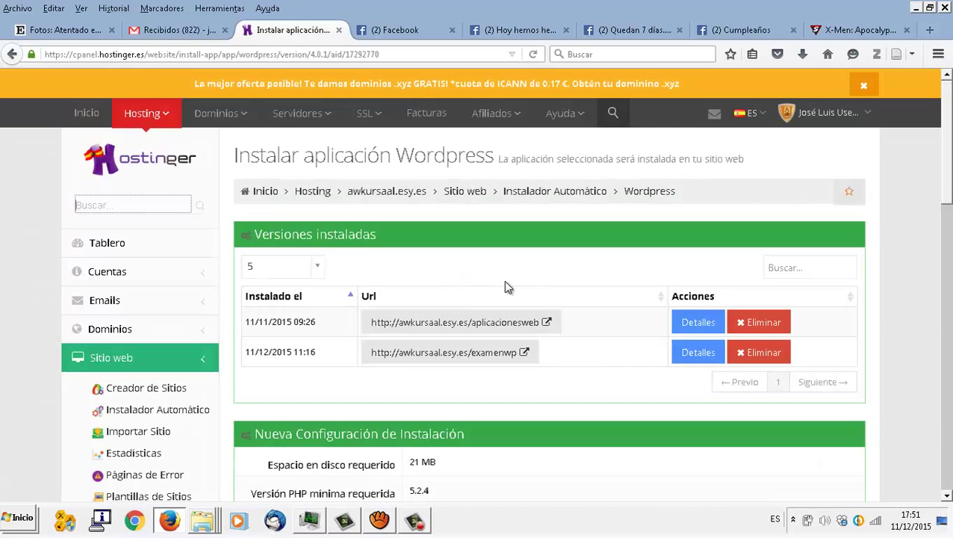
scroll(541, 306, "down", 4)
scroll(538, 301, "down", 1)
left_click(581, 233)
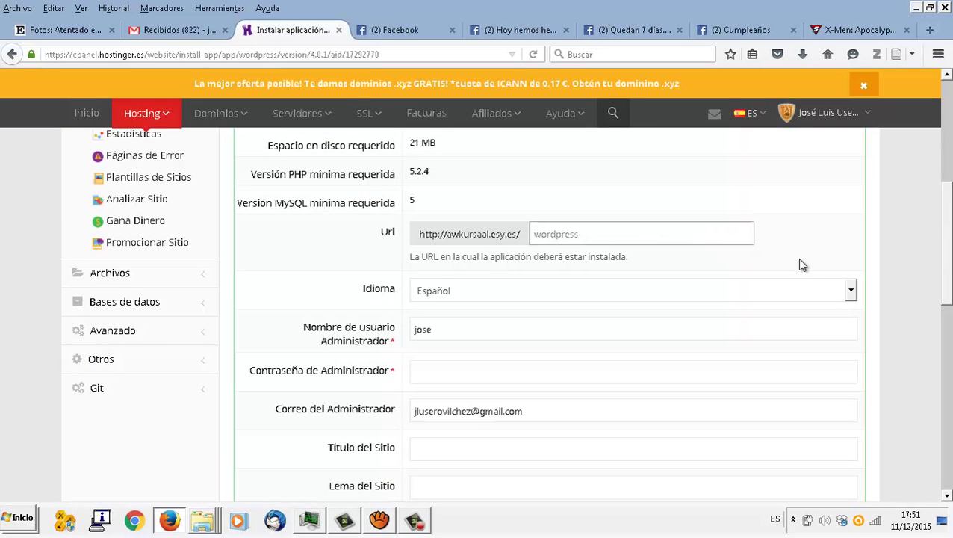
type("jos")
type("eluisexamenwp")
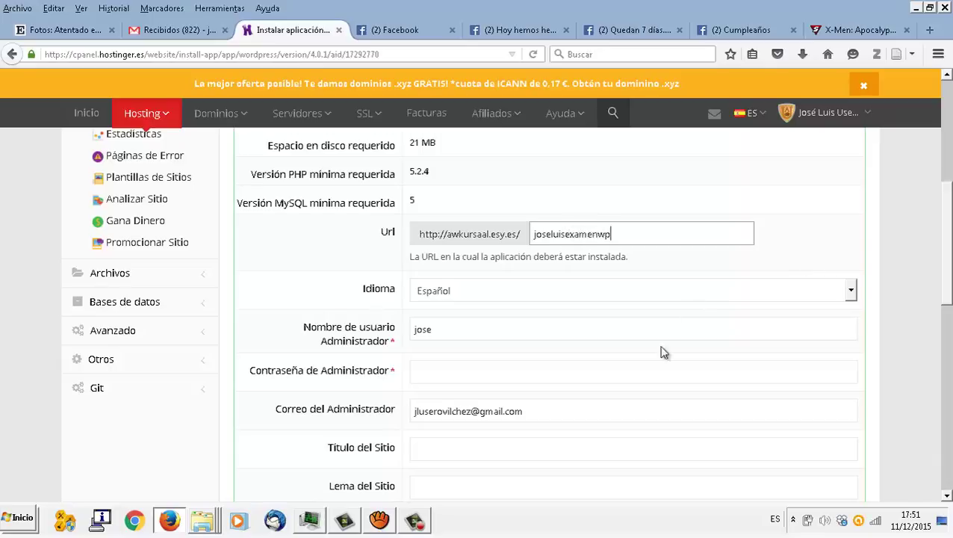
Replace the pre-filled administrator username with a new one and enter the admin password.
left_click(512, 333)
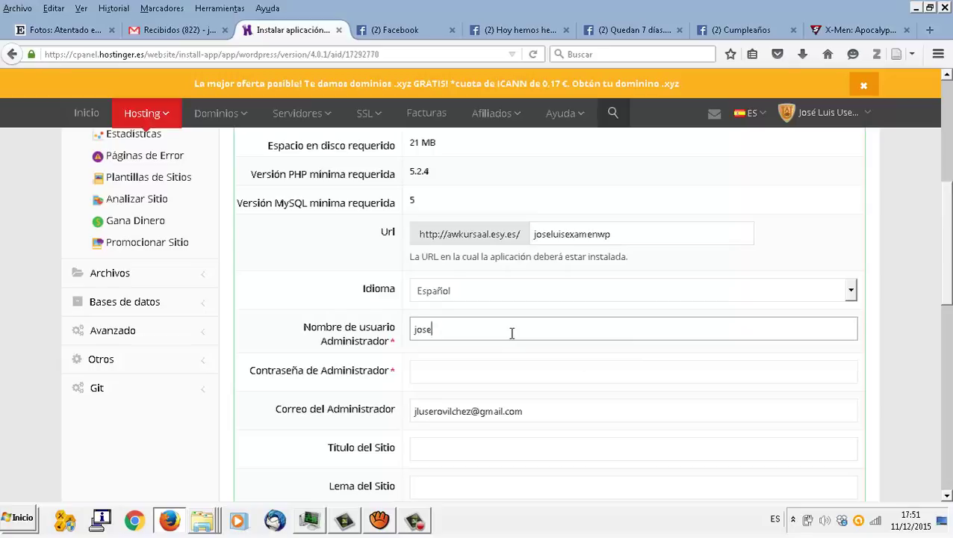
key("BackSpace")
key("BackSpace")
left_click(624, 233)
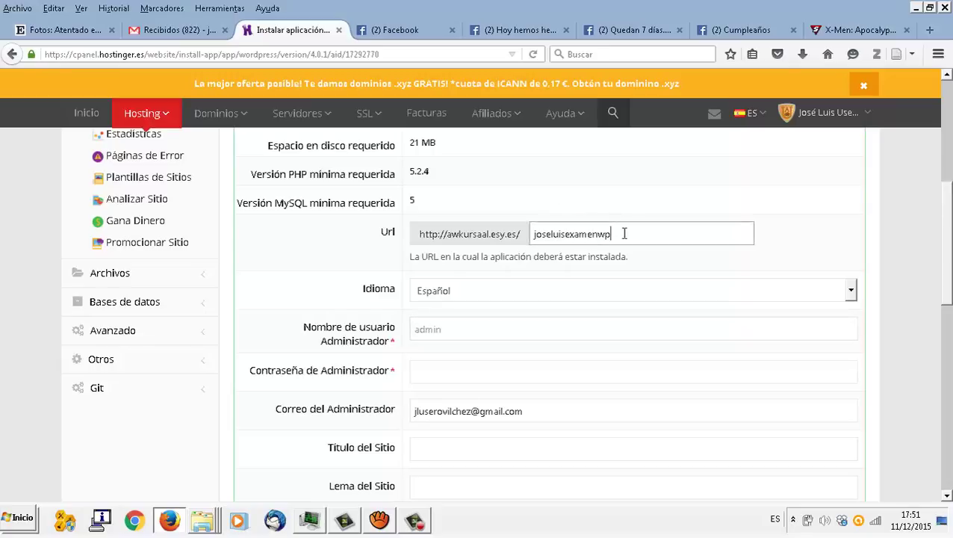
left_click(453, 329)
type("jluserovilchez")
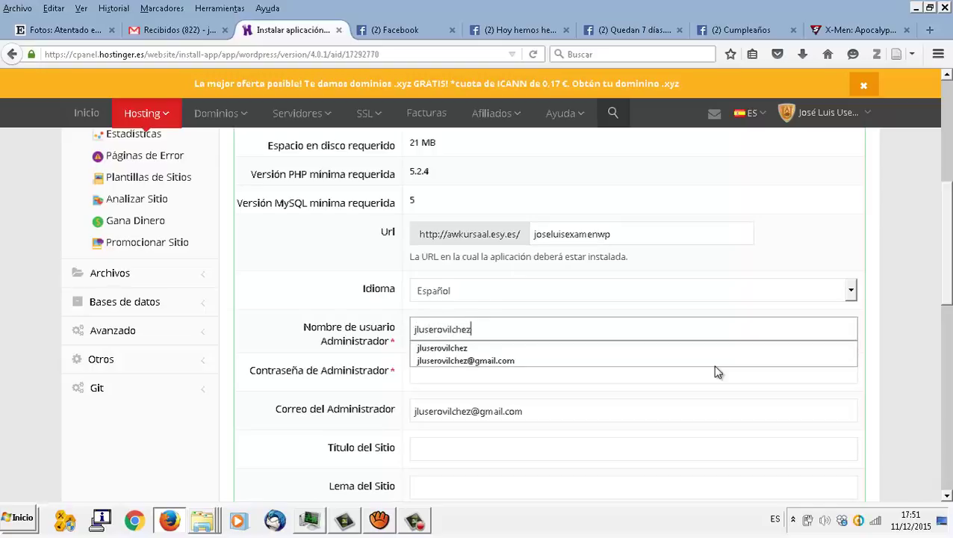
key("Tab")
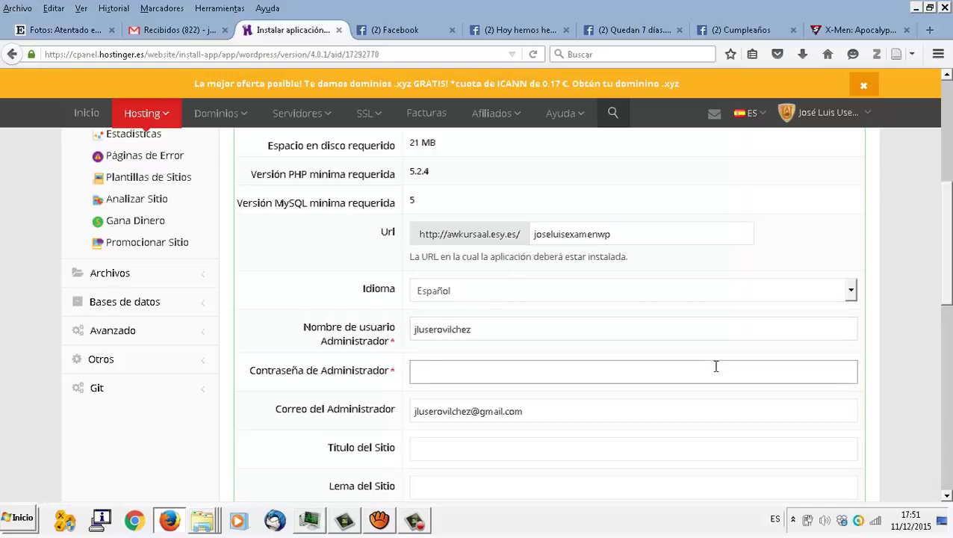
type("********")
Enter site title 'Examen Wordpress' and begin the tagline 'Éste es mi exam'.
scroll(716, 366, "down", 4)
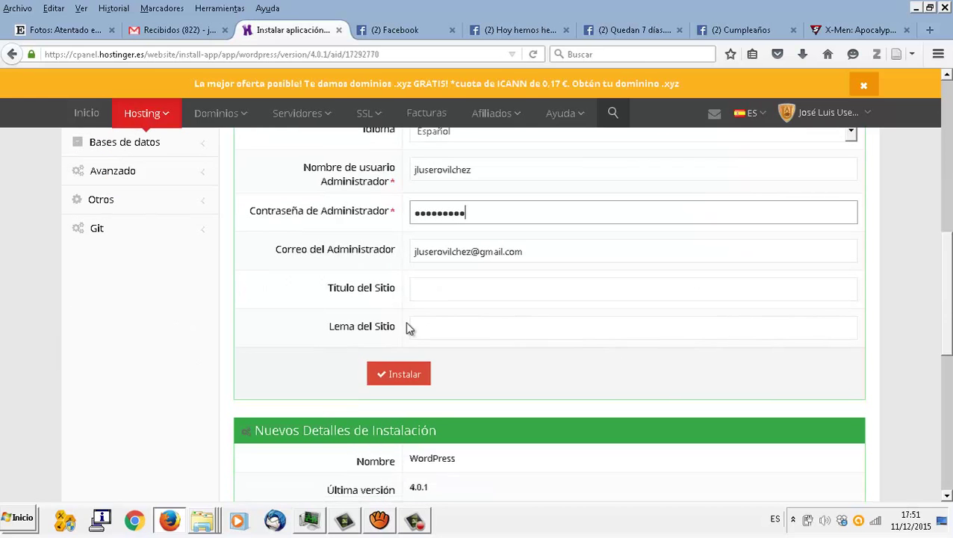
type("E")
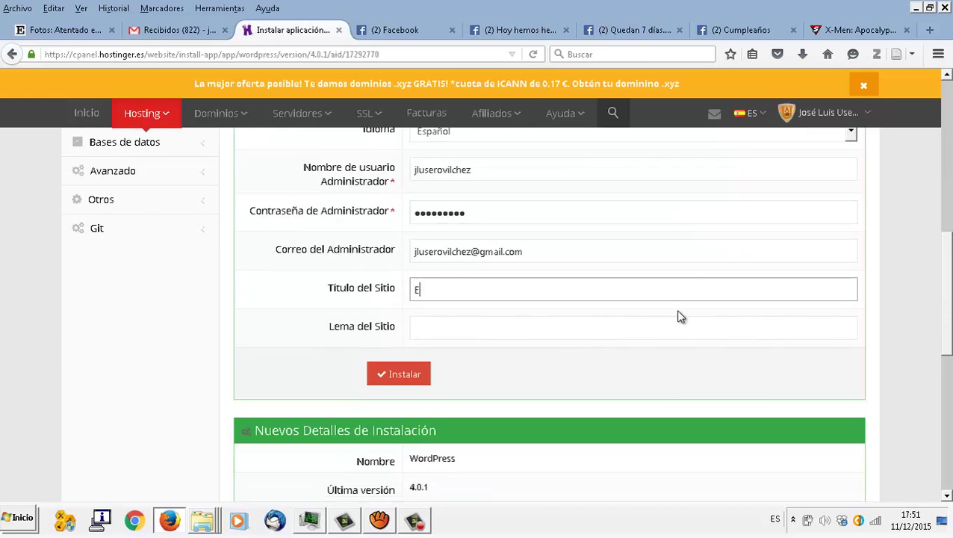
type("xamen W")
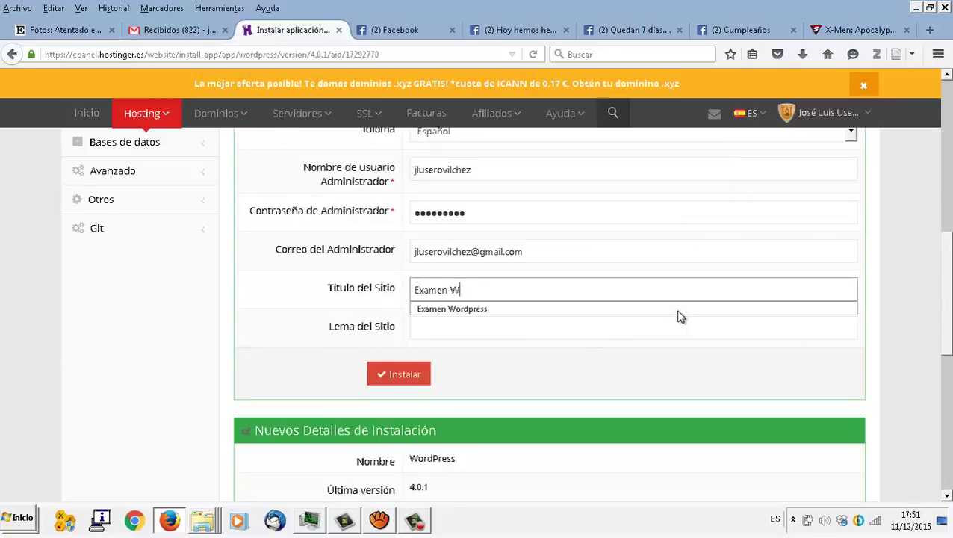
type("ordpress")
key("Tab")
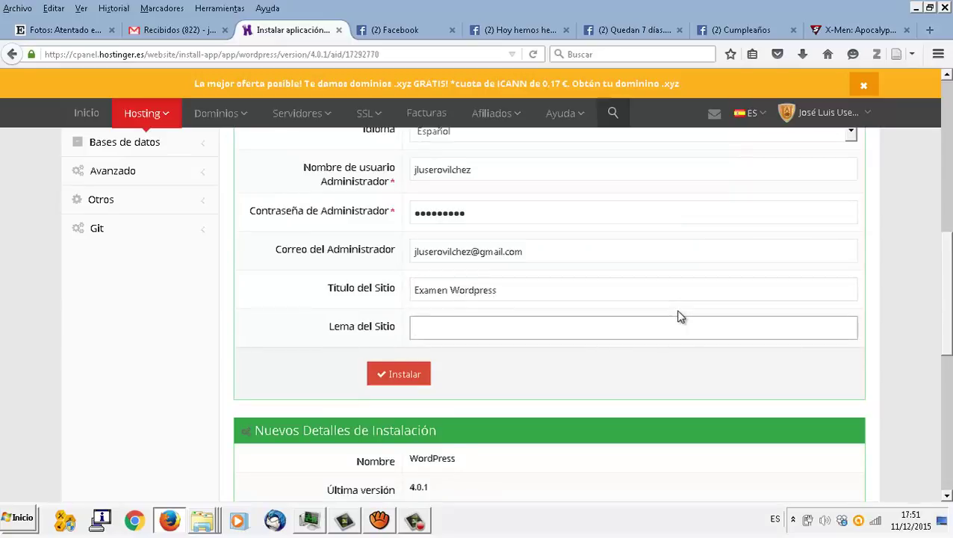
type("Éste es mi examen")
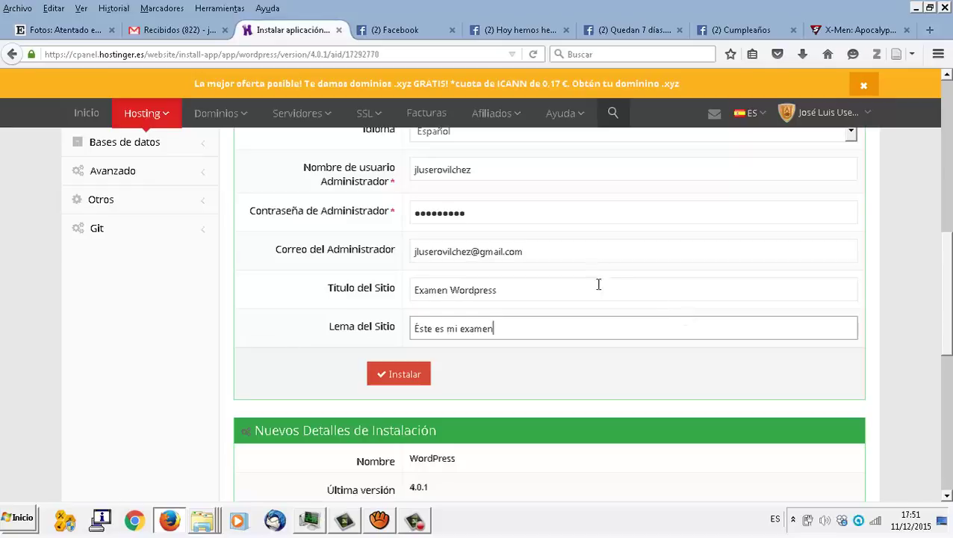
Change the site title to 'Academia Usero' and the tagline to 'La mejor del mundo entero'.
left_click_drag(598, 288, 327, 290)
type("Academia Usero")
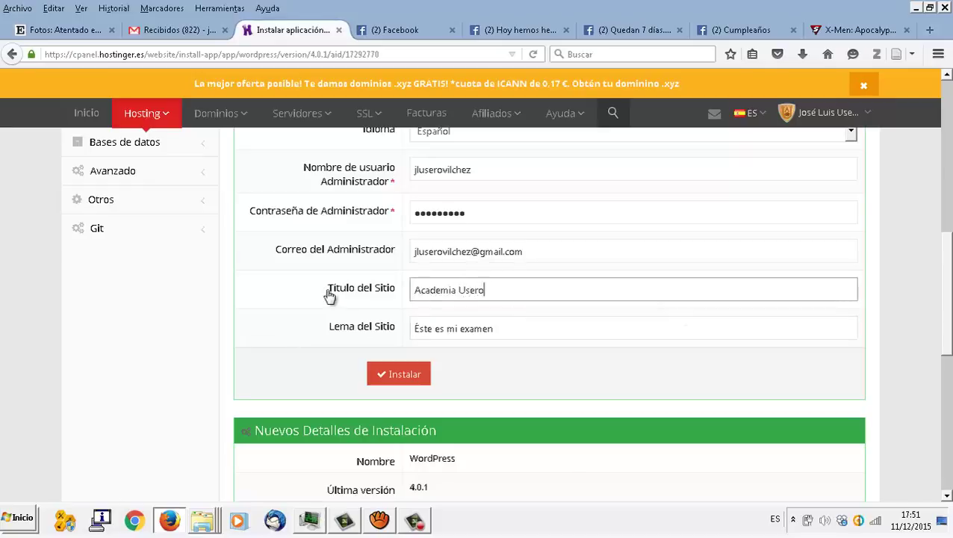
key("Tab")
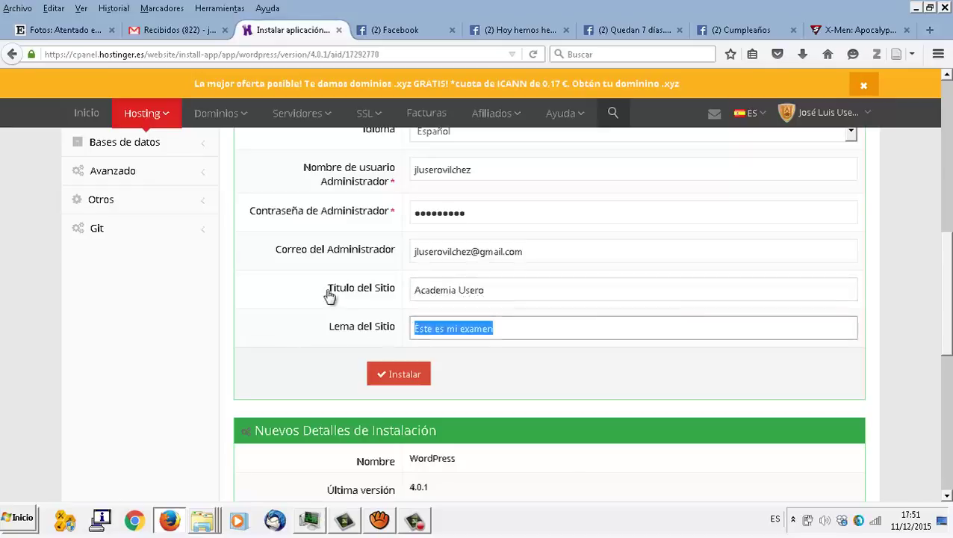
type("La mejor del mu")
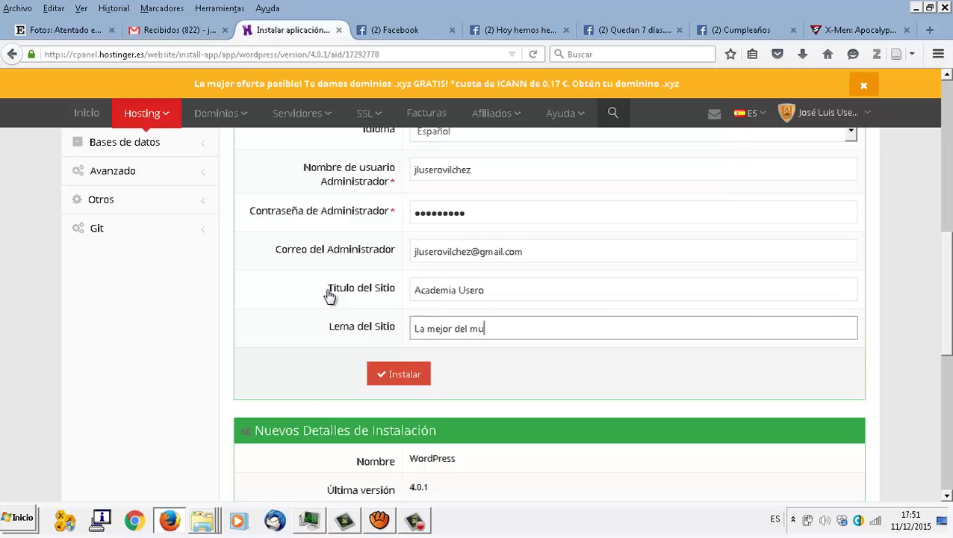
type("ndo entero")
scroll(420, 297, "down", 10)
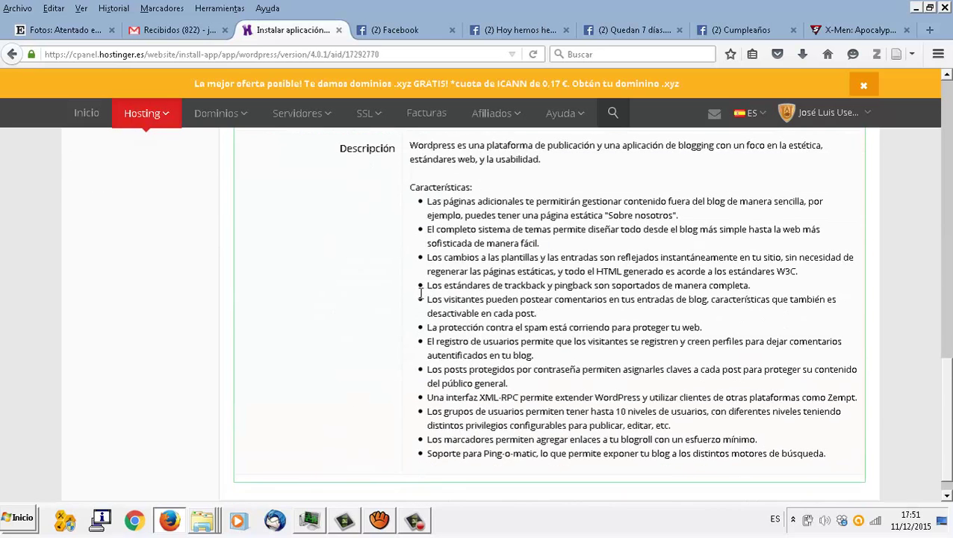
scroll(420, 298, "up", 8)
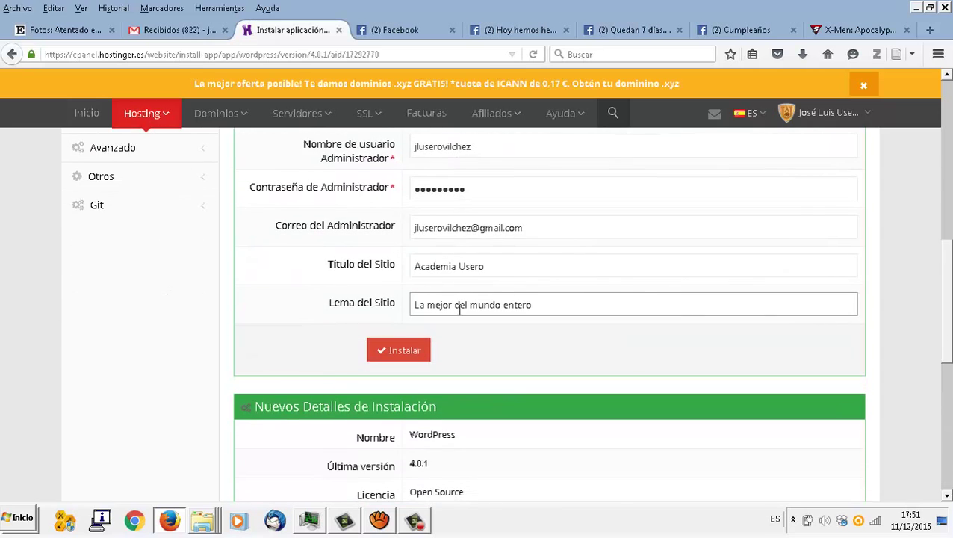
Submit the WordPress install twice, both refused for reaching the maximum number of MySQL databases.
left_click(406, 352)
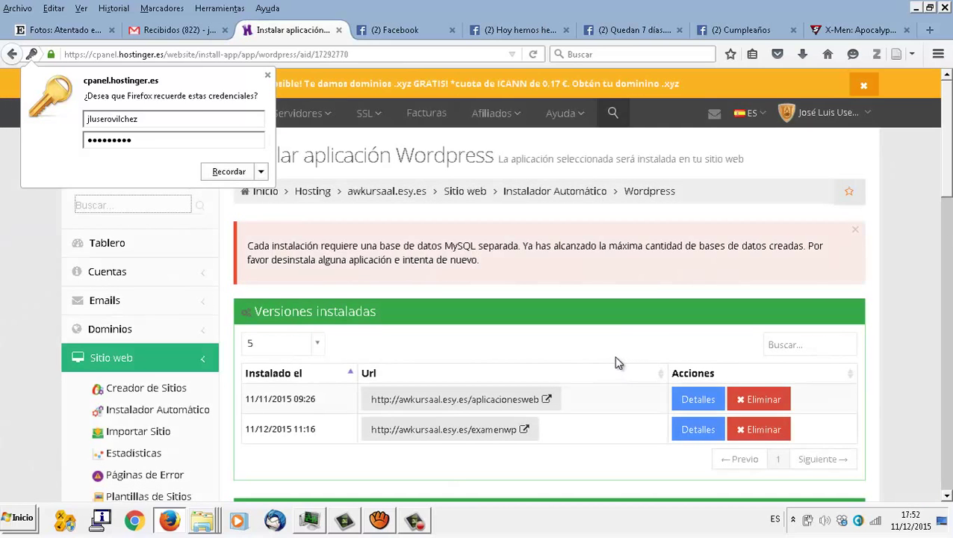
scroll(617, 363, "down", 3)
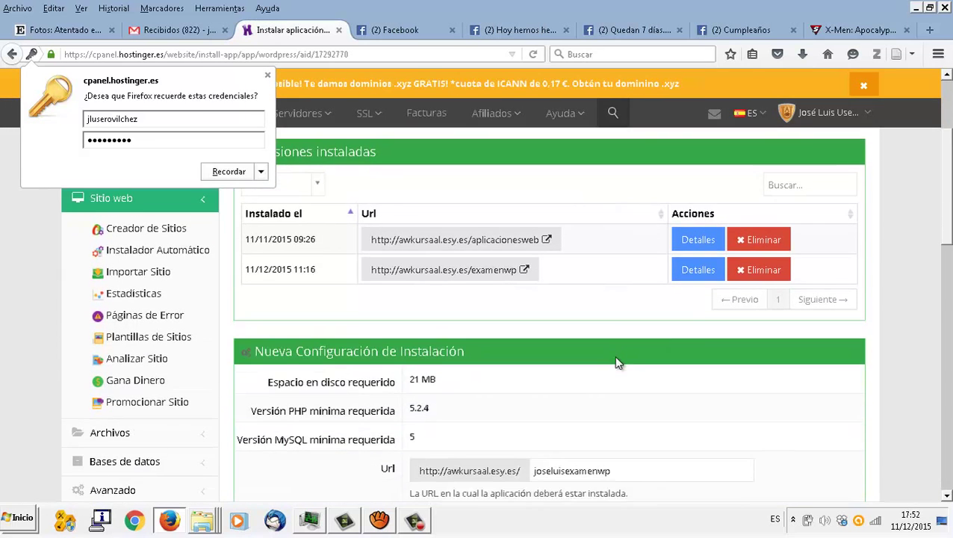
scroll(617, 362, "down", 5)
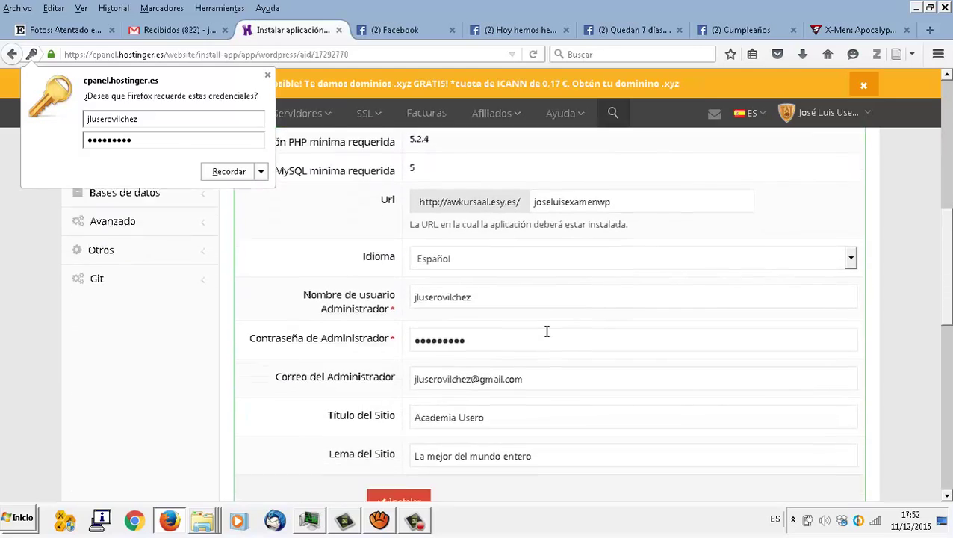
scroll(547, 331, "down", 2)
scroll(547, 331, "down", 6)
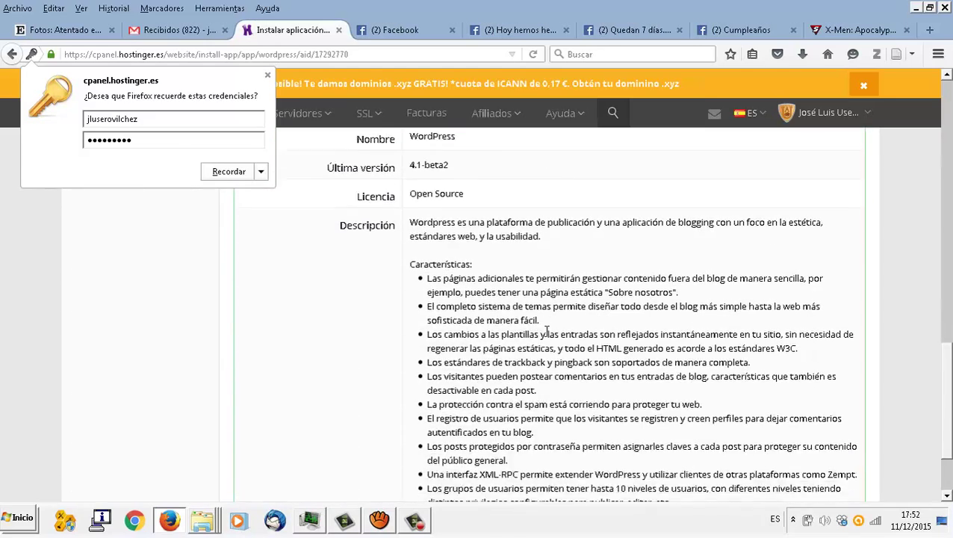
scroll(547, 331, "up", 10)
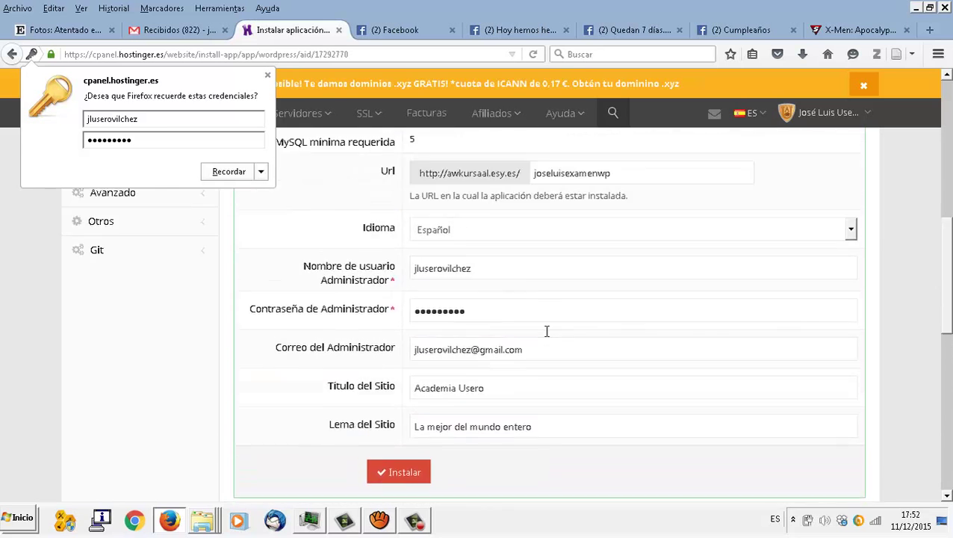
scroll(547, 331, "up", 5)
scroll(546, 337, "down", 9)
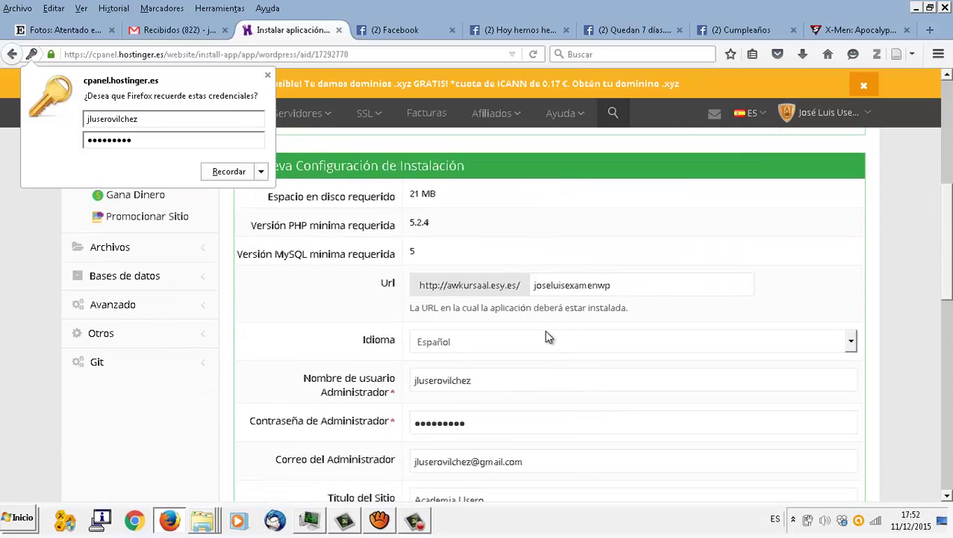
left_click(381, 348)
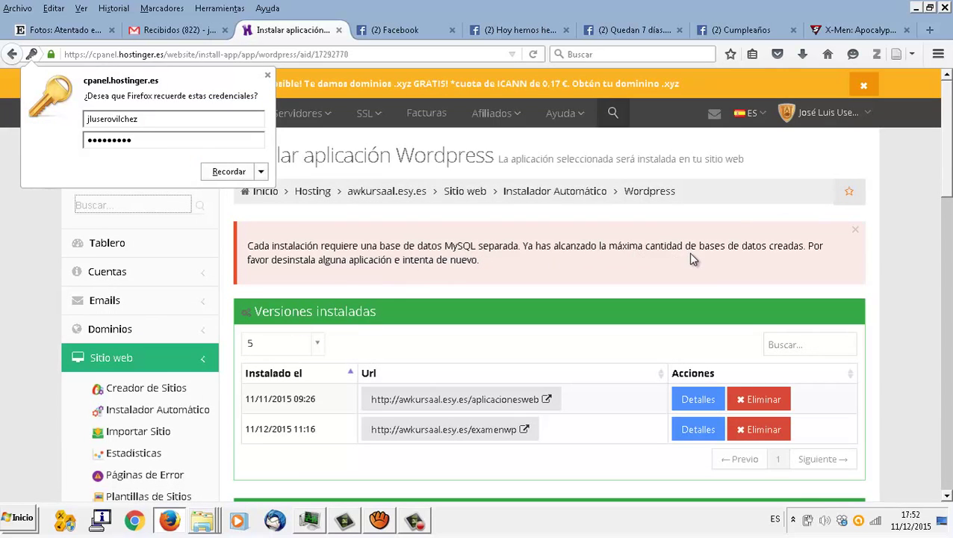
Delete the old examenwp WordPress install and its database, confirming with Sí.
left_click(759, 430)
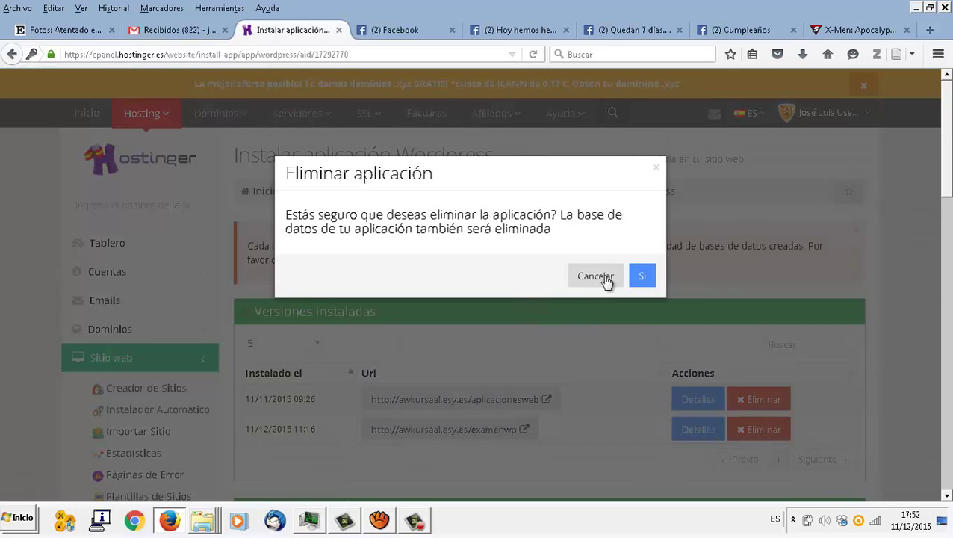
left_click(644, 277)
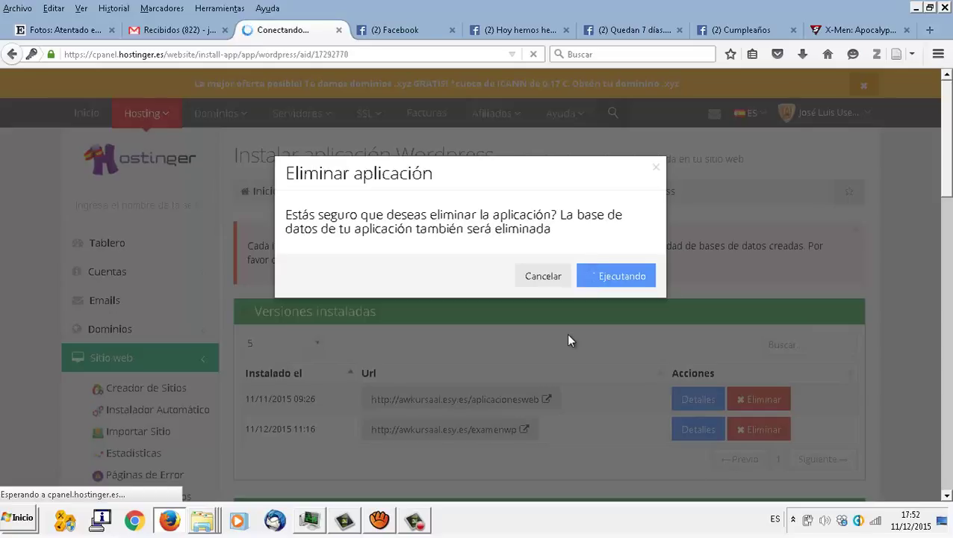
left_click(415, 521)
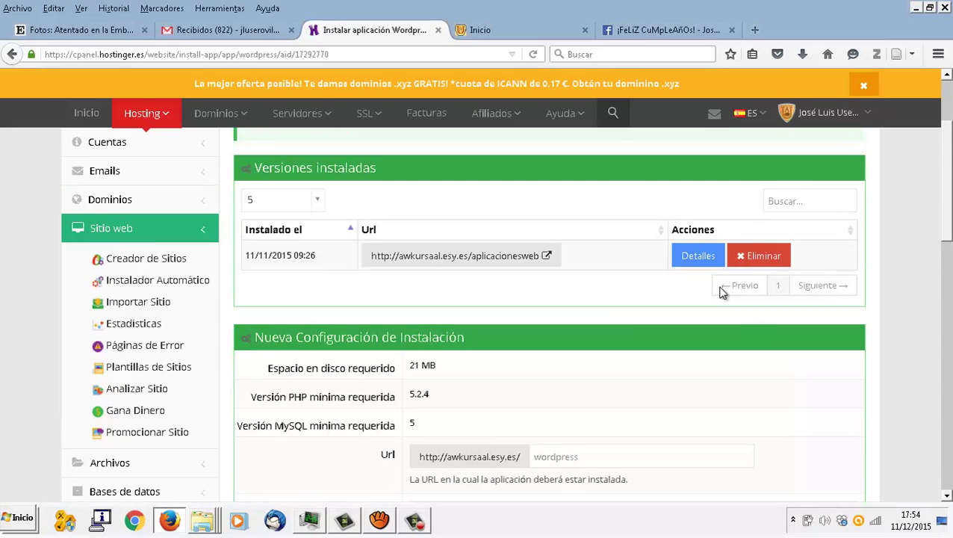
Re-enter the installation folder as the user's name plus 'examenwp'.
scroll(617, 327, "down", 10)
scroll(620, 325, "up", 6)
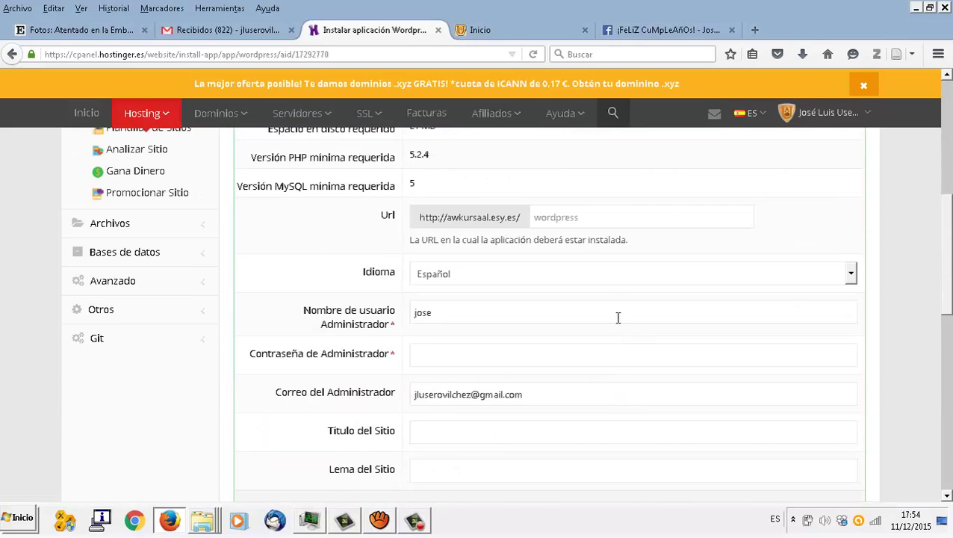
left_click(591, 218)
scroll(590, 216, "up", 4)
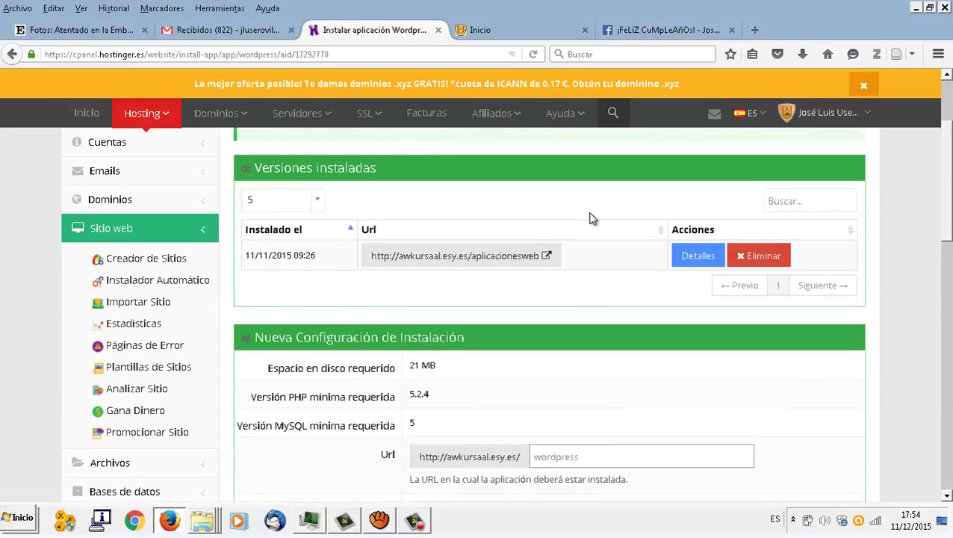
scroll(582, 251, "down", 4)
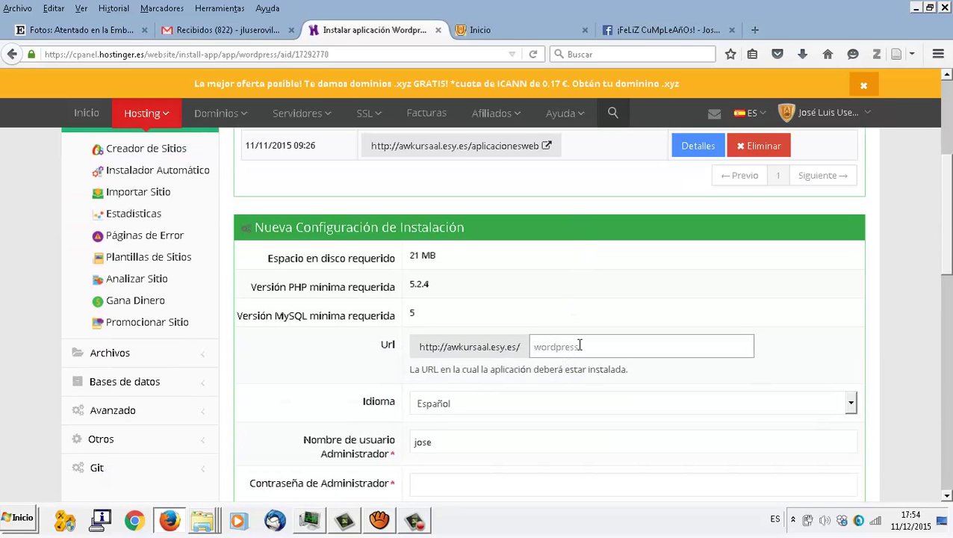
type("joseluis")
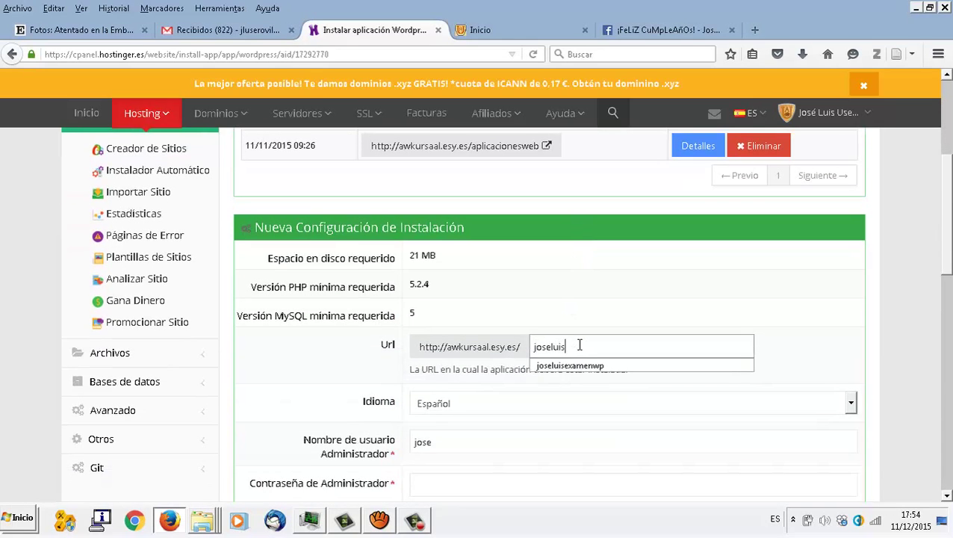
type("examenwp")
key("Tab")
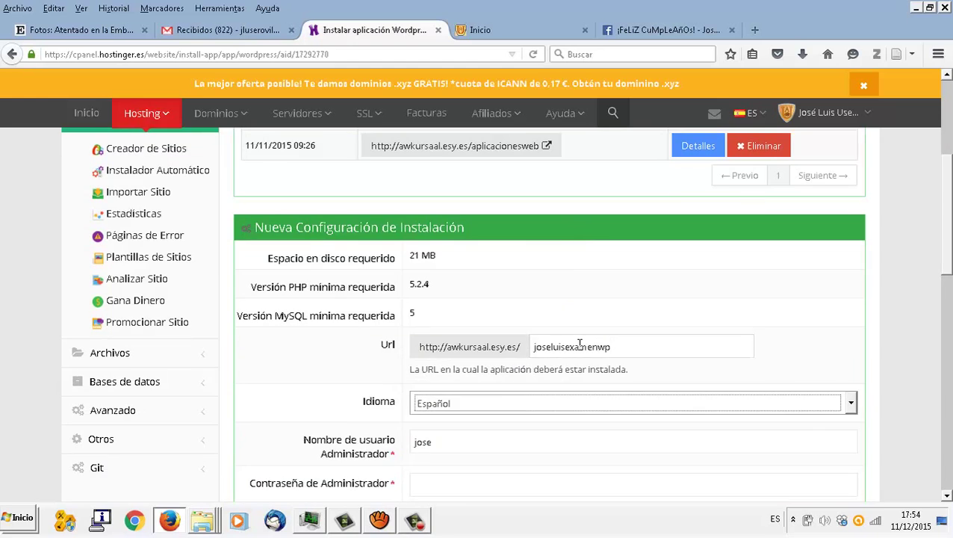
Replace the administrator username and enter the admin password.
scroll(580, 343, "down", 4)
left_click_drag(455, 286, 264, 304)
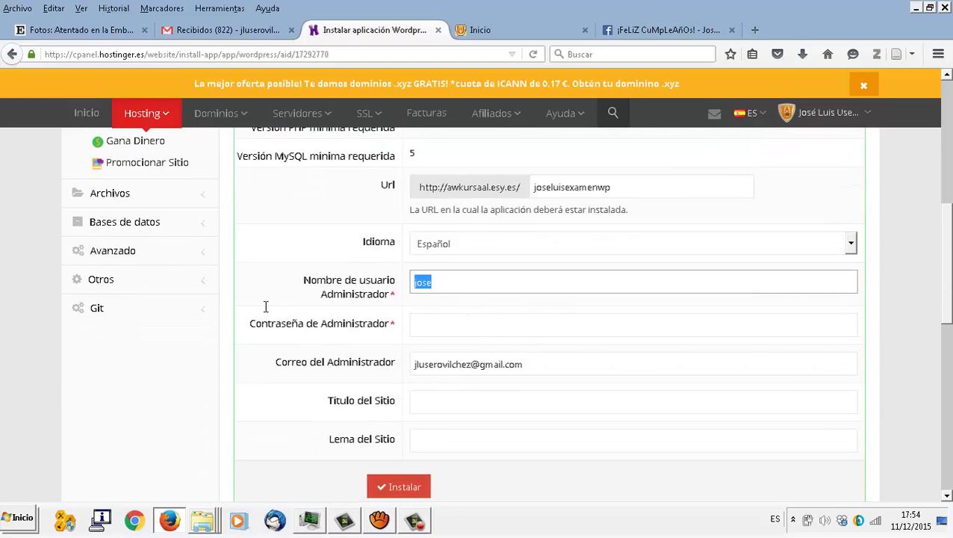
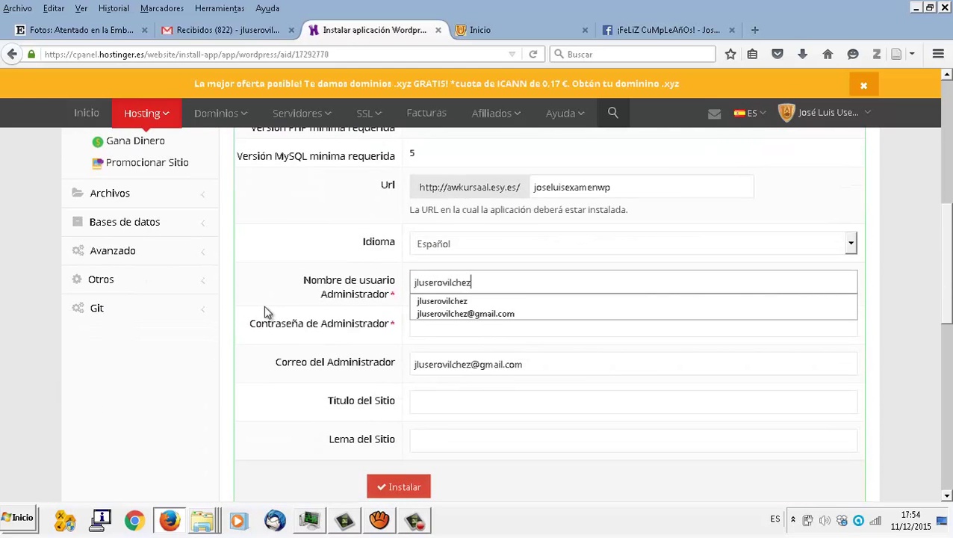
key("Tab")
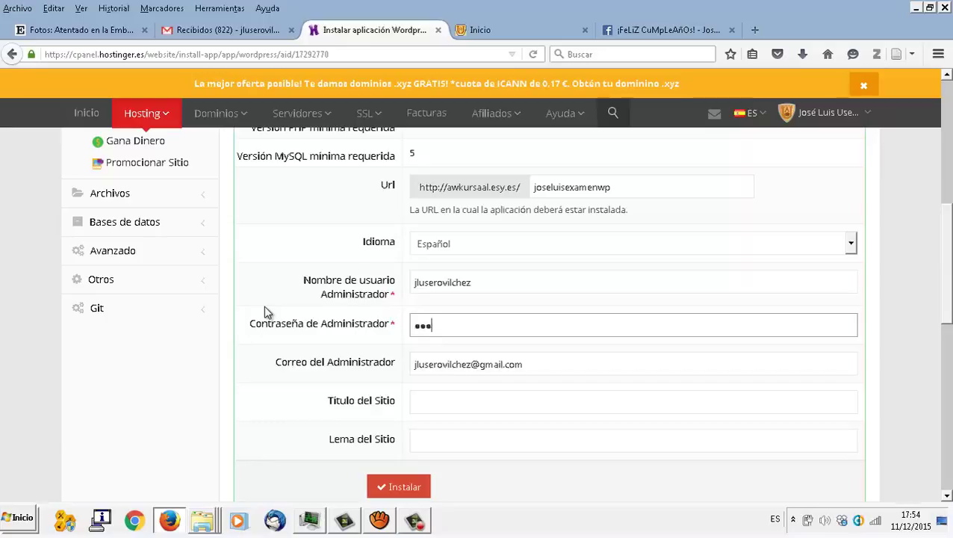
key("Tab")
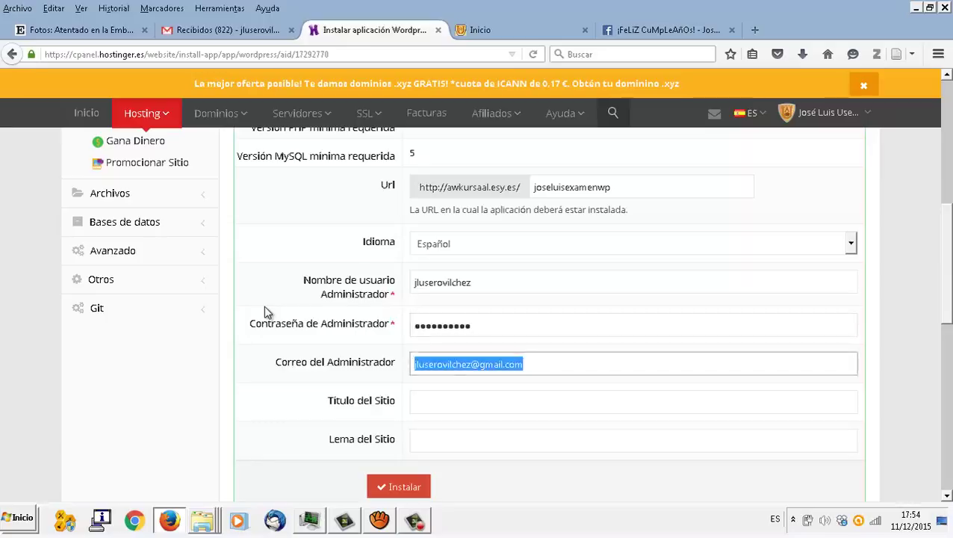
key("Tab")
Enter site title 'Academia Usero' and tagline 'La mejor del mundo entero'.
type("Academia")
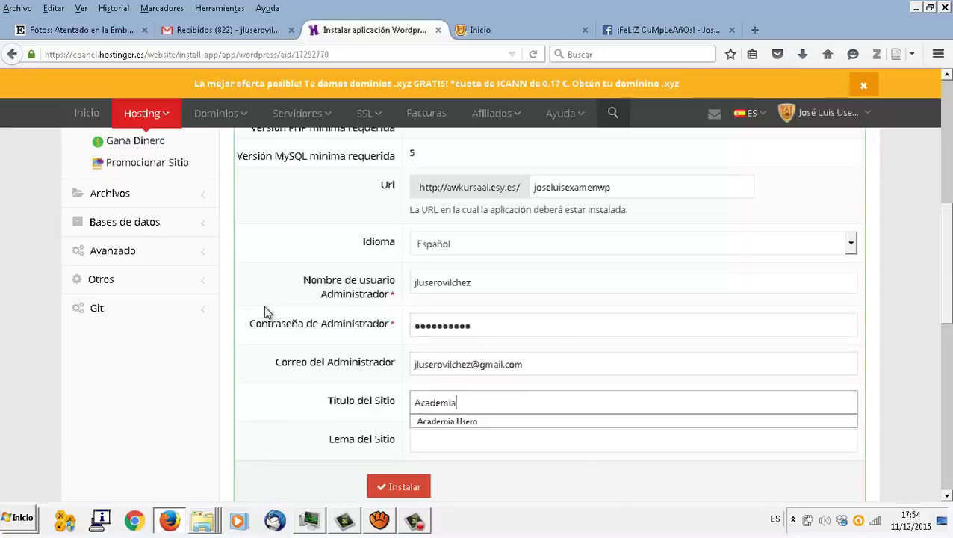
type(" Usero")
key("Tab")
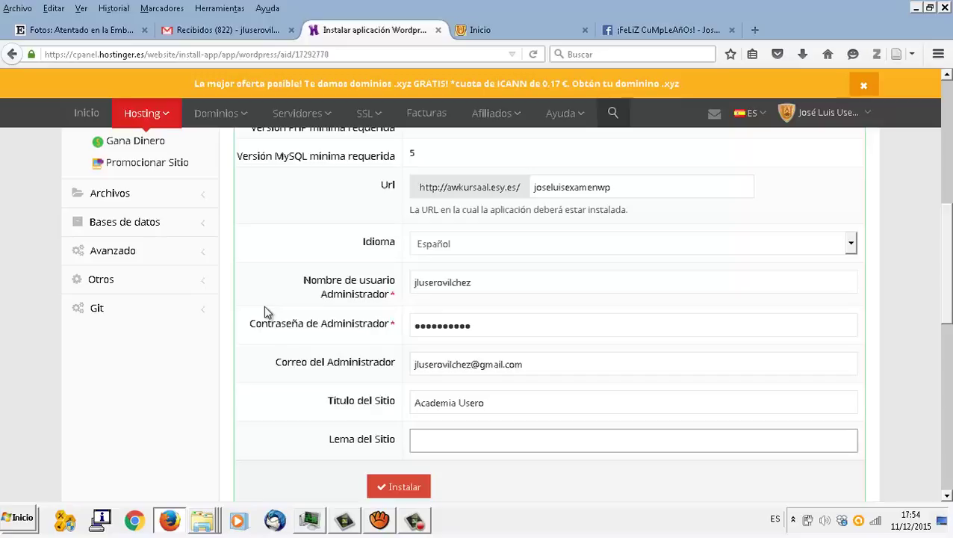
type("La ")
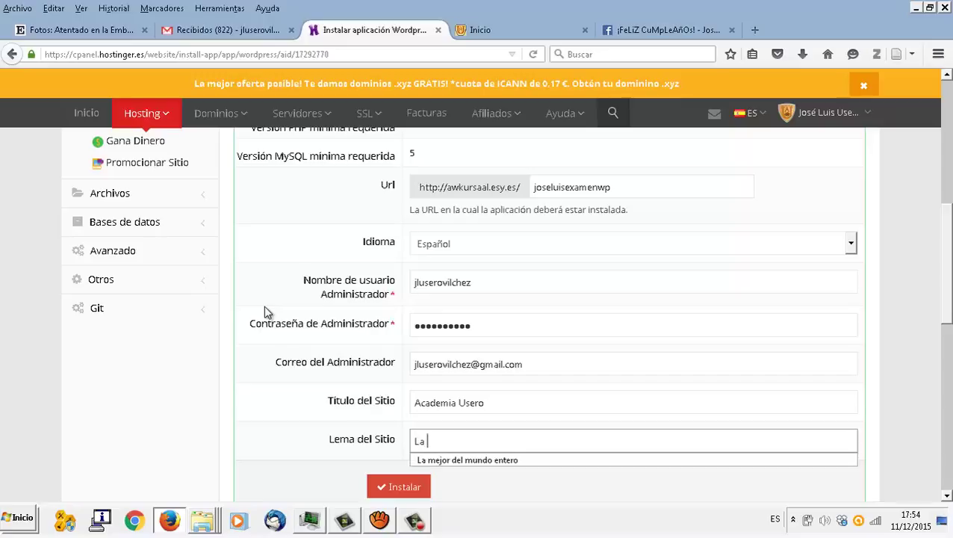
type("mejor del mundo entero")
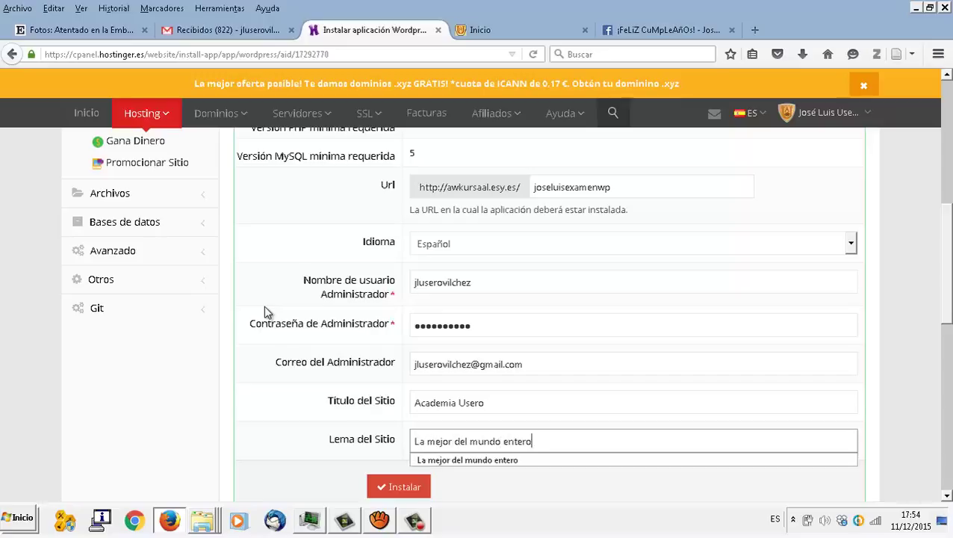
left_click(254, 389)
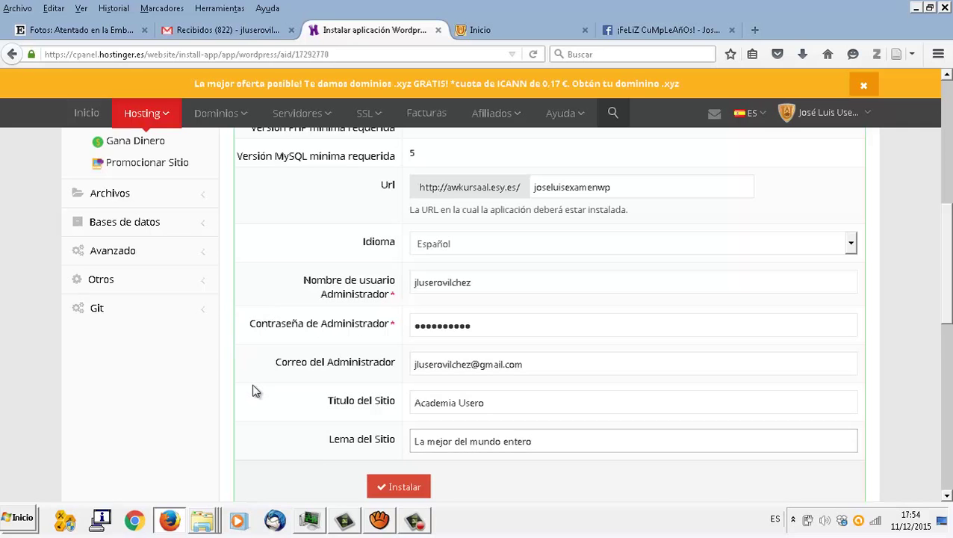
scroll(253, 390, "down", 2)
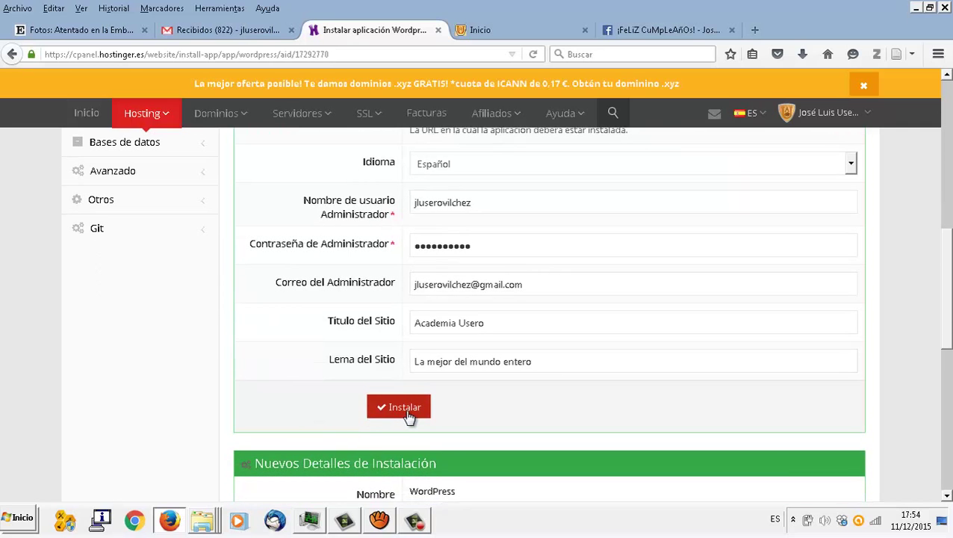
Submit the WordPress install and resubmit it after the database-creation error.
left_click(409, 417)
scroll(408, 417, "down", 4)
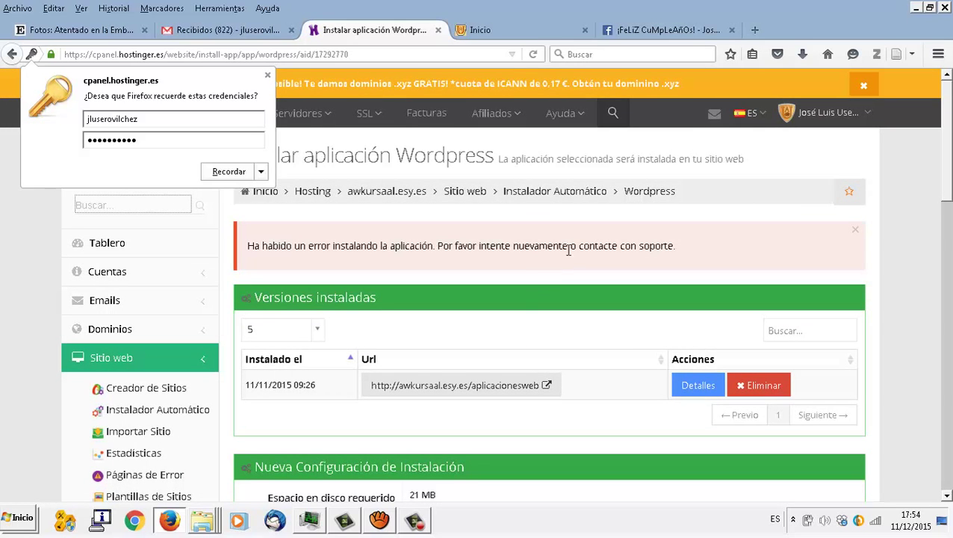
scroll(402, 260, "down", 10)
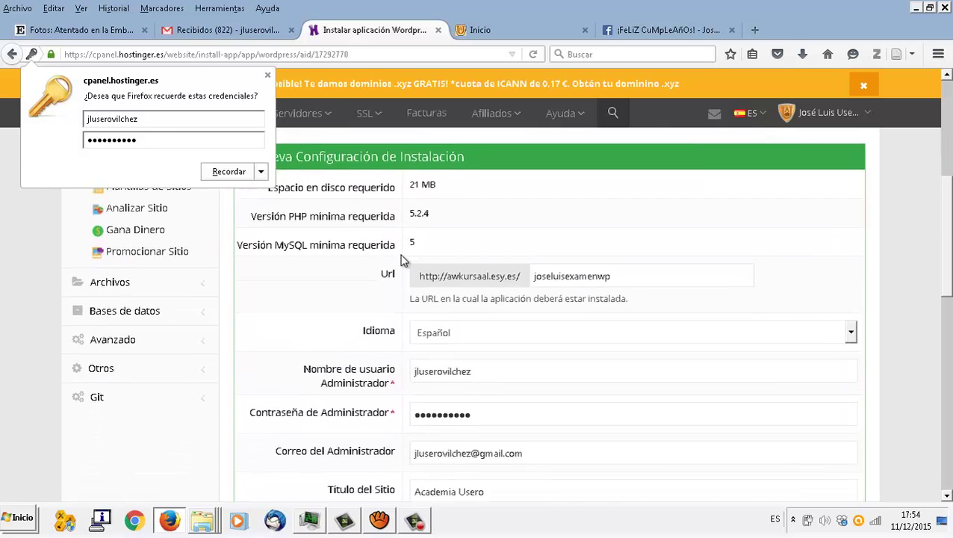
scroll(402, 259, "down", 1)
left_click(401, 171)
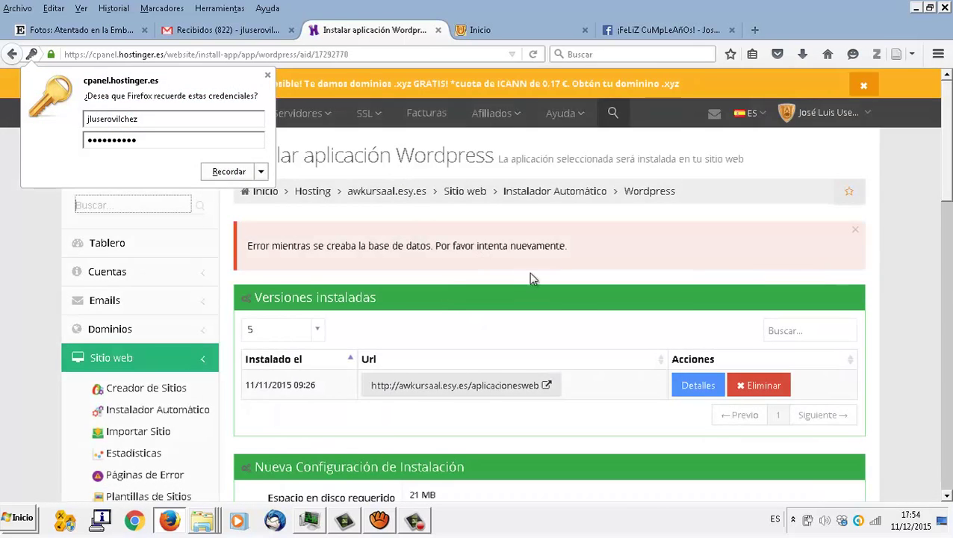
scroll(555, 290, "down", 8)
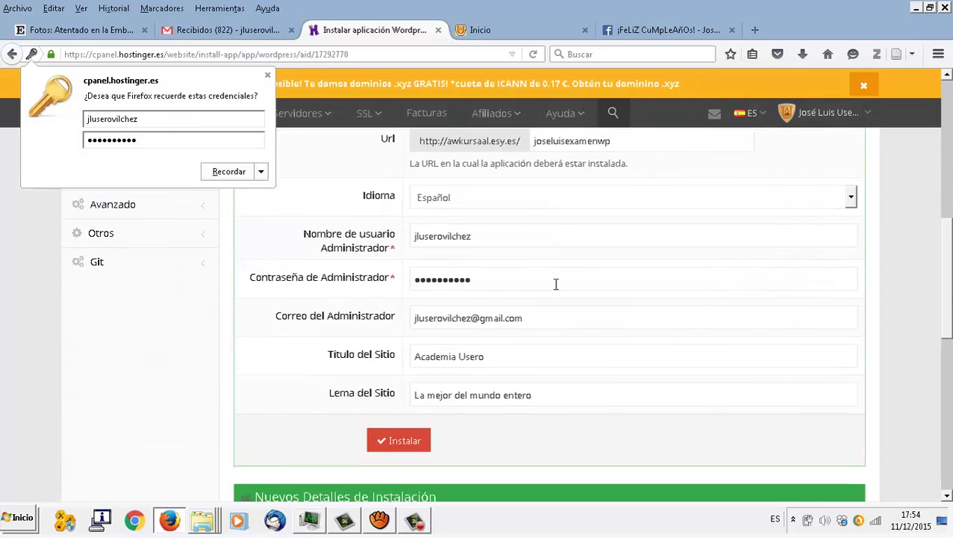
left_click(408, 404)
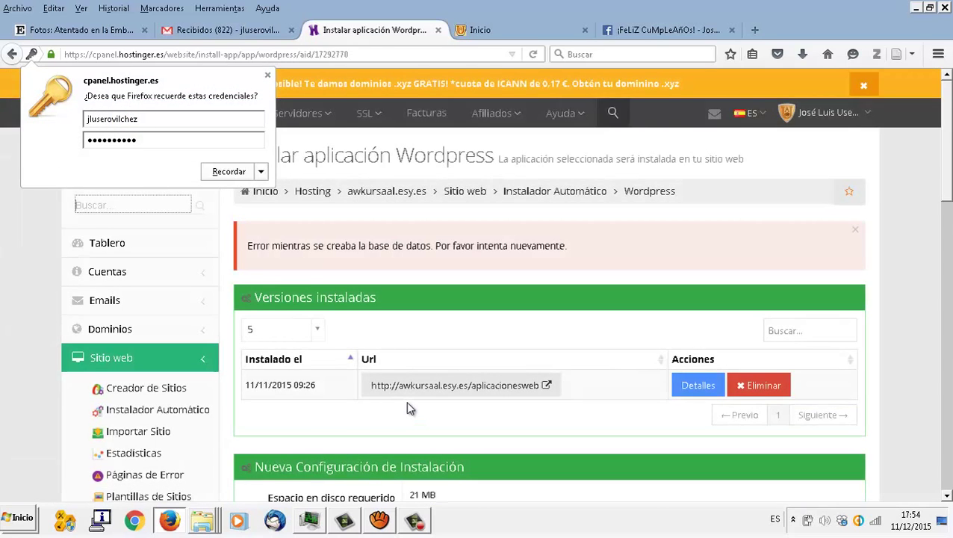
Keep retrying the install through repeated database errors until the request is accepted.
scroll(406, 401, "down", 10)
scroll(406, 401, "up", 9)
scroll(409, 407, "down", 8)
left_click(413, 329)
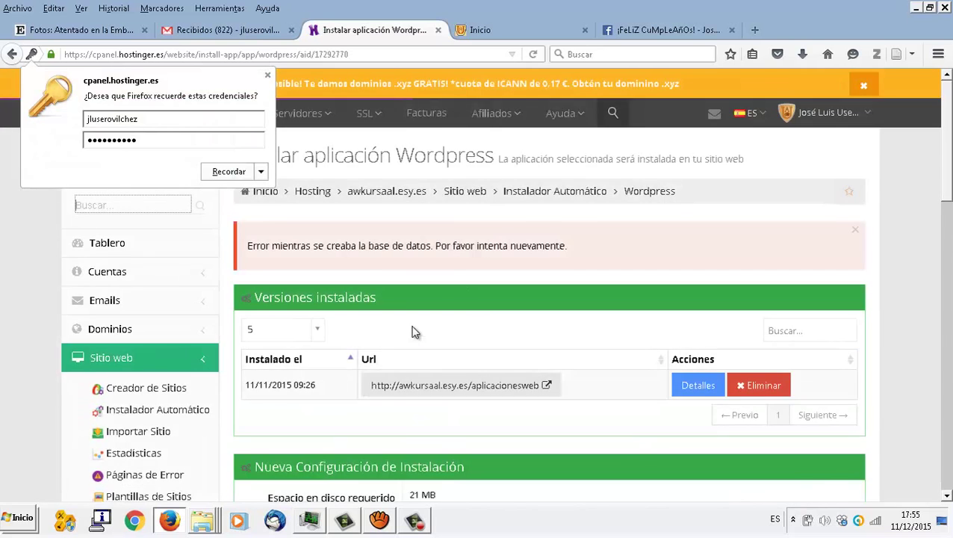
scroll(415, 333, "down", 5)
scroll(414, 333, "down", 5)
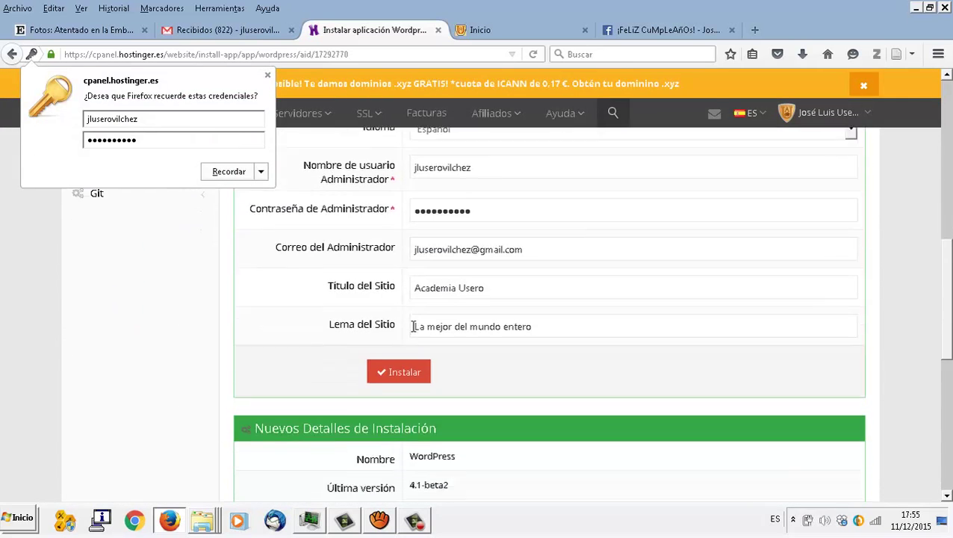
left_click(404, 254)
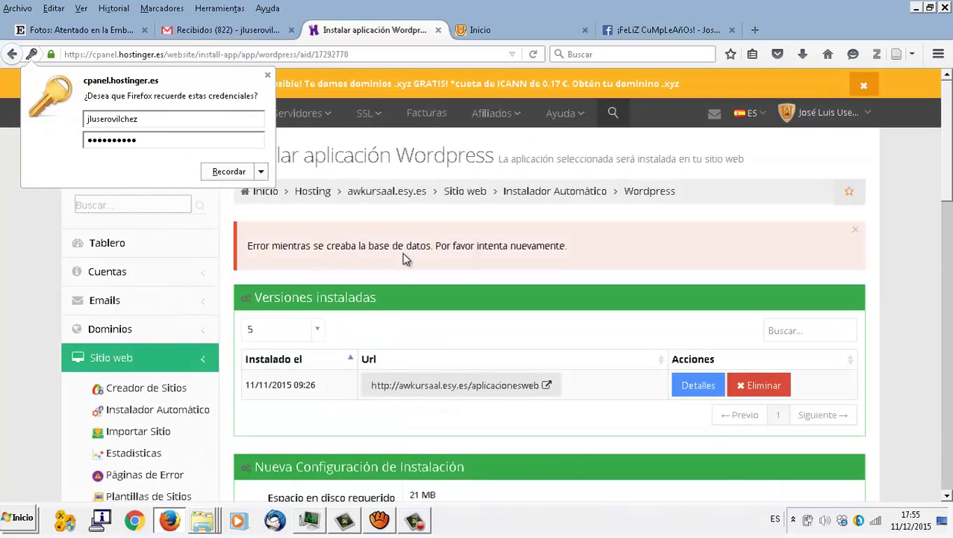
scroll(405, 259, "down", 7)
scroll(409, 299, "down", 3)
scroll(410, 299, "down", 5)
Resubmit the install and verify the new site is listed En progreso beside aplicacionesweb.
left_click(407, 329)
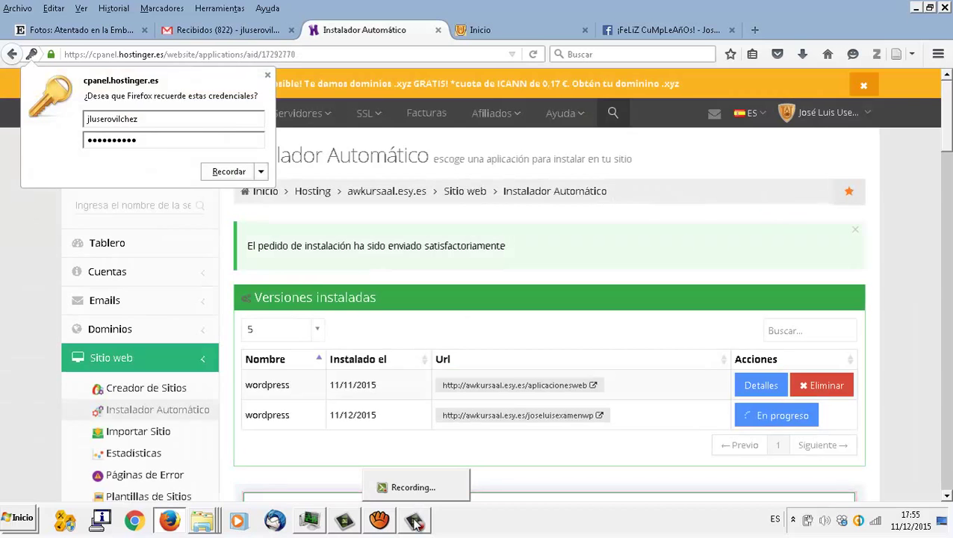
scroll(467, 391, "down", 2)
scroll(458, 351, "up", 2)
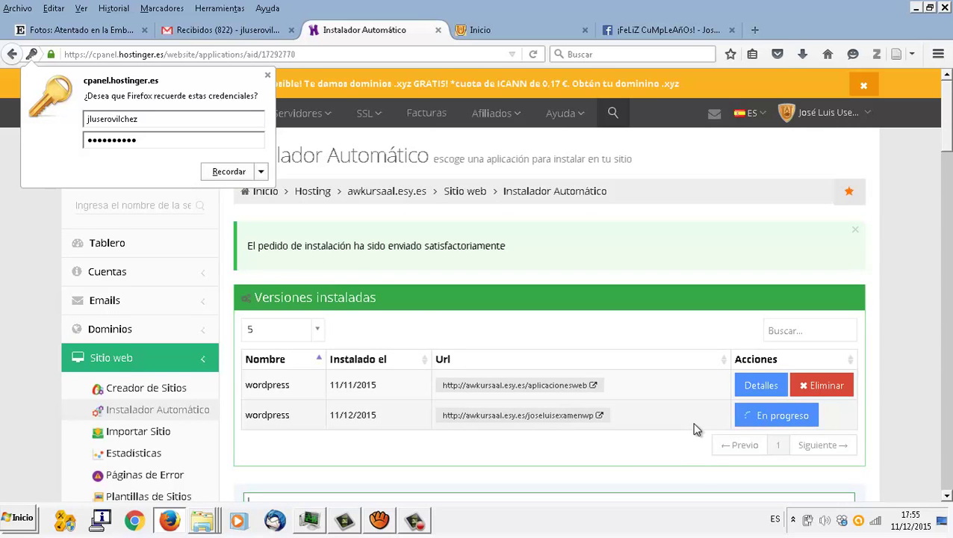
scroll(694, 430, "down", 3)
scroll(693, 430, "up", 2)
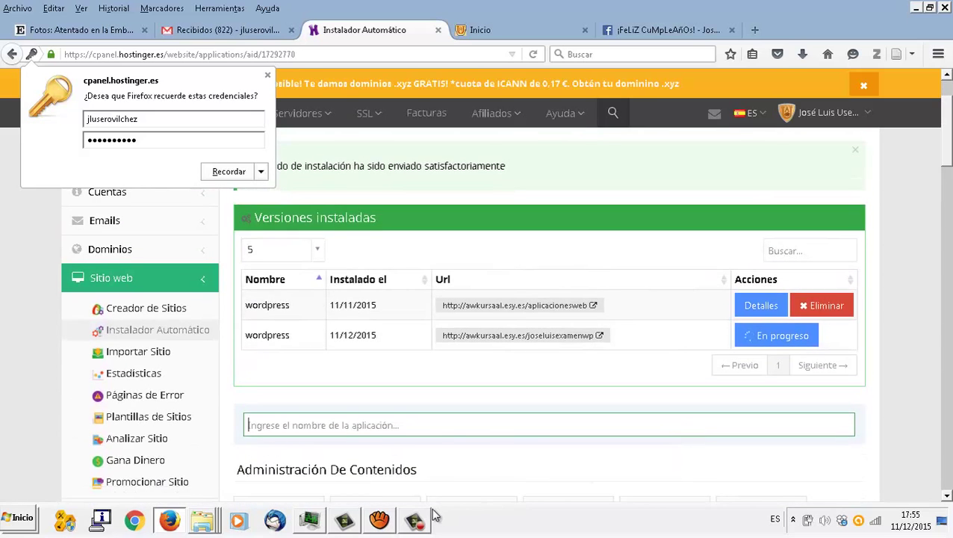
mouse_move(418, 523)
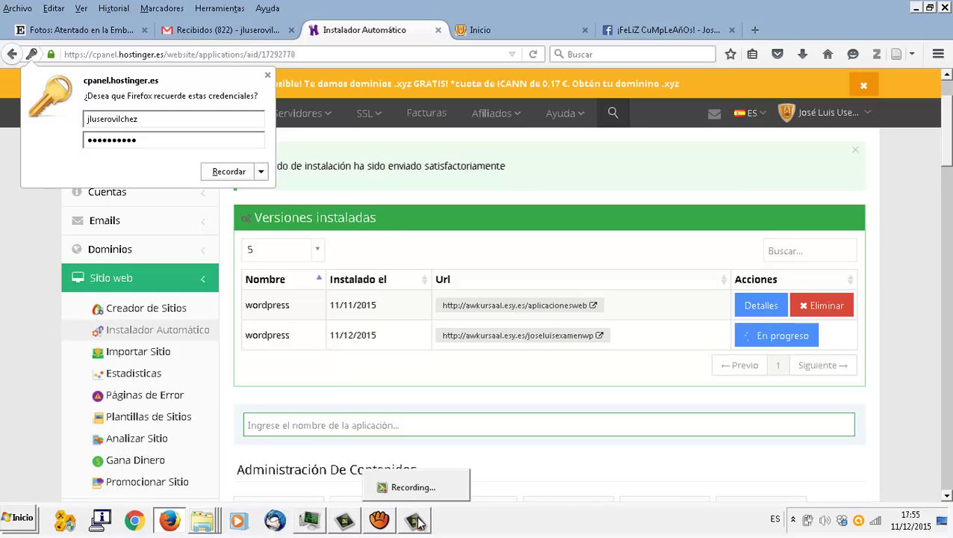
left_click(418, 523)
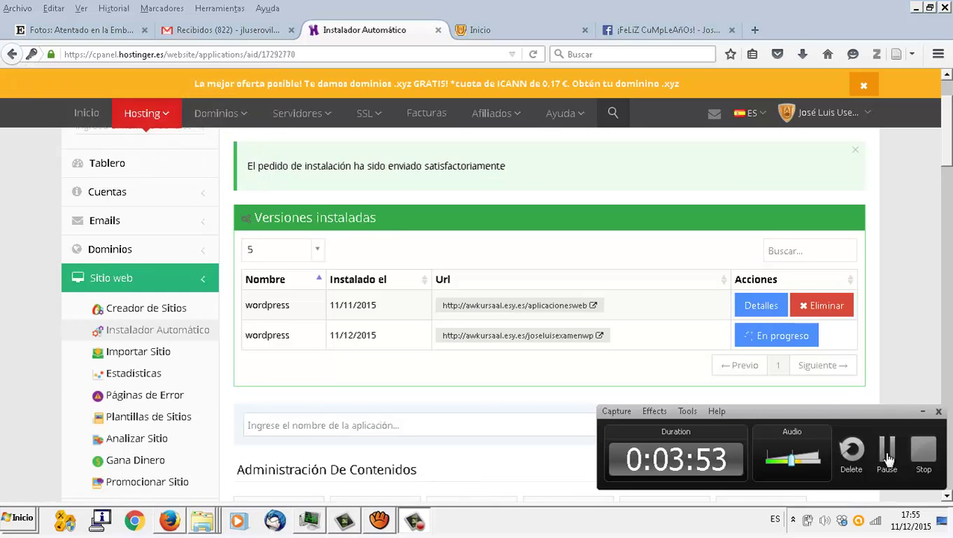